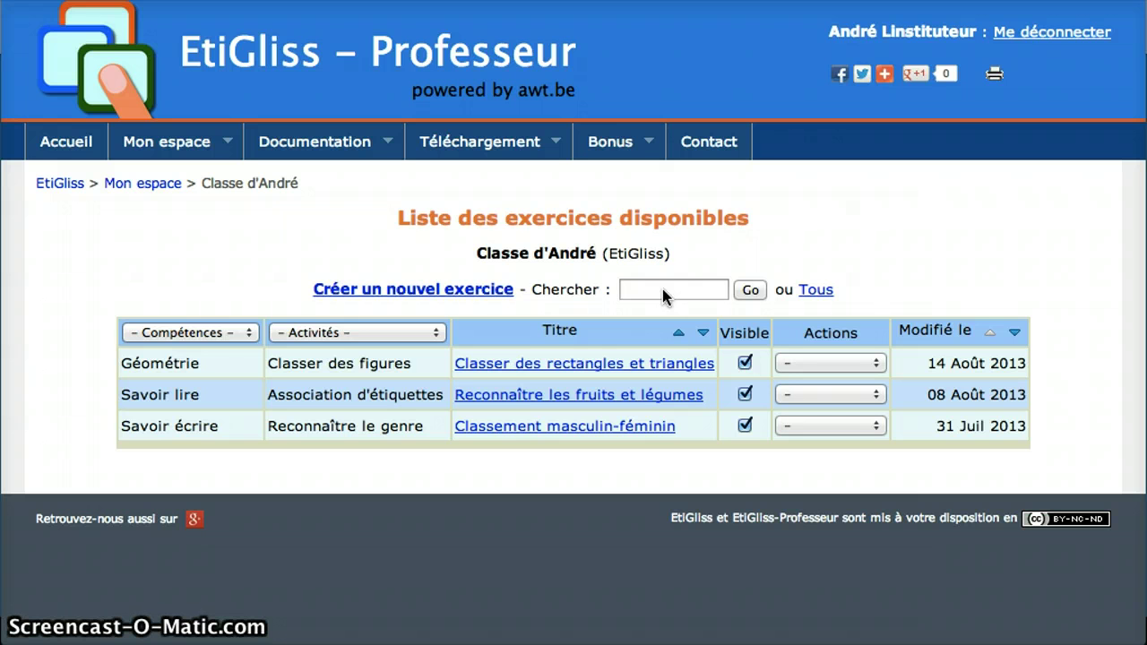
Filter the exercise list by the Savoir écrire competence, and restore the full list sorted by title from A to Z
left_click(244, 336)
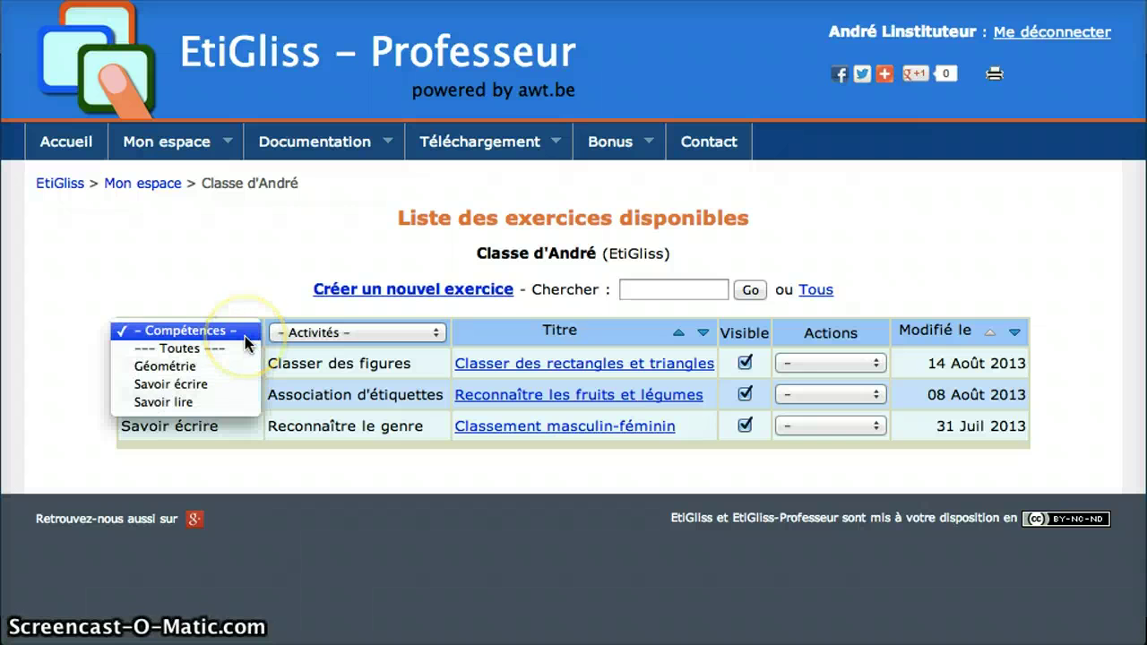
left_click(242, 384)
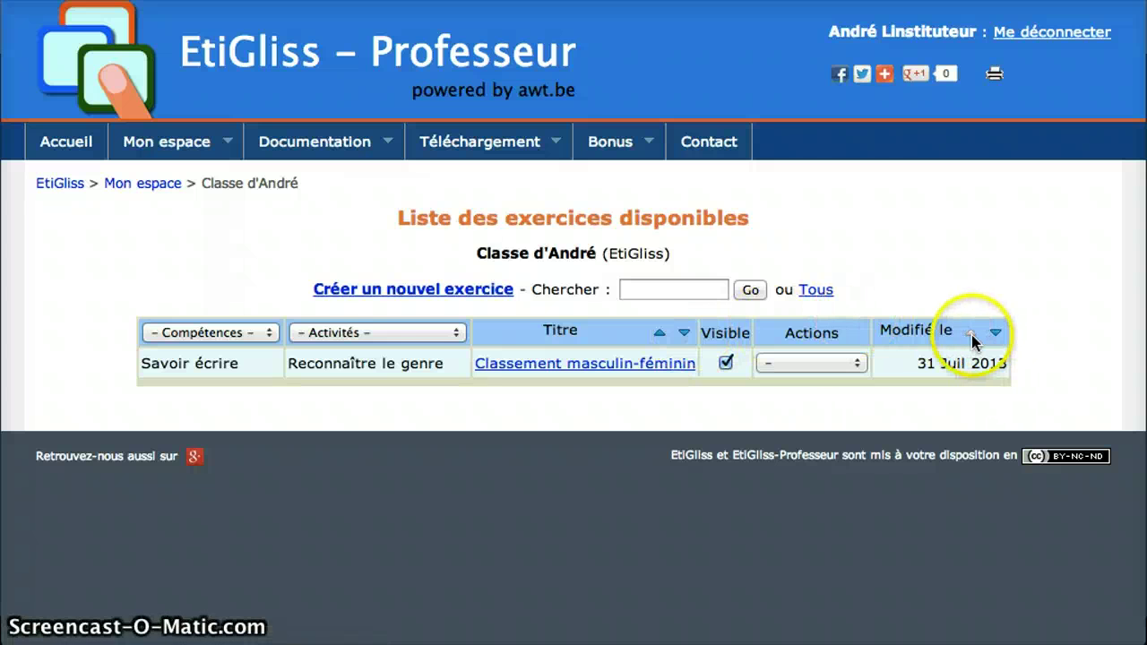
left_click(818, 296)
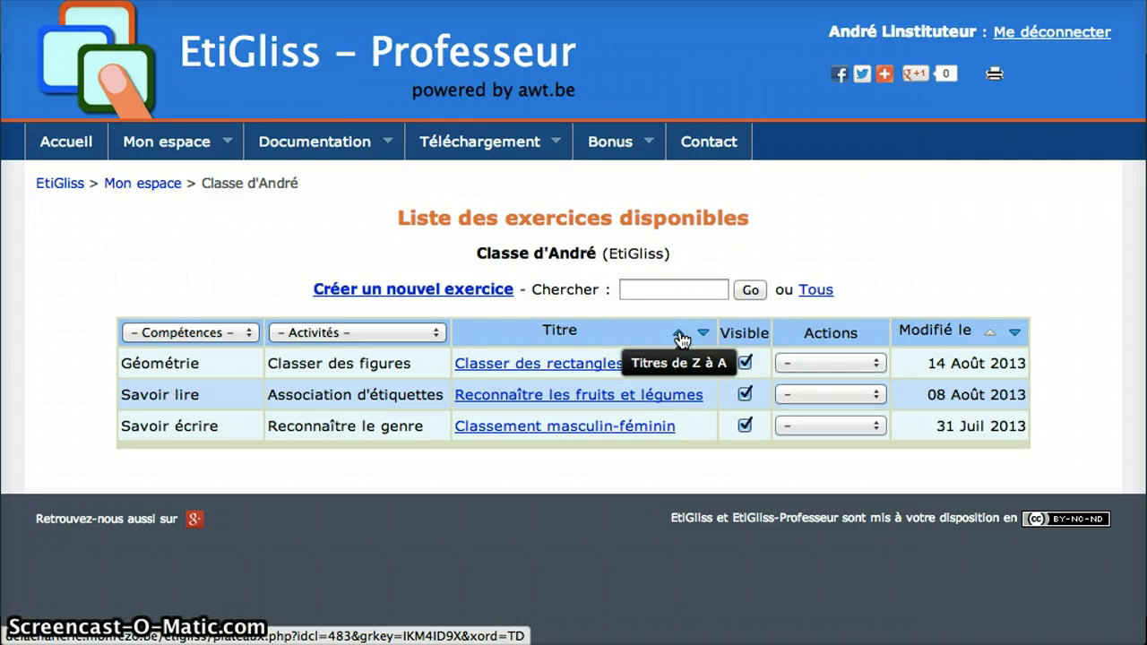
left_click(703, 333)
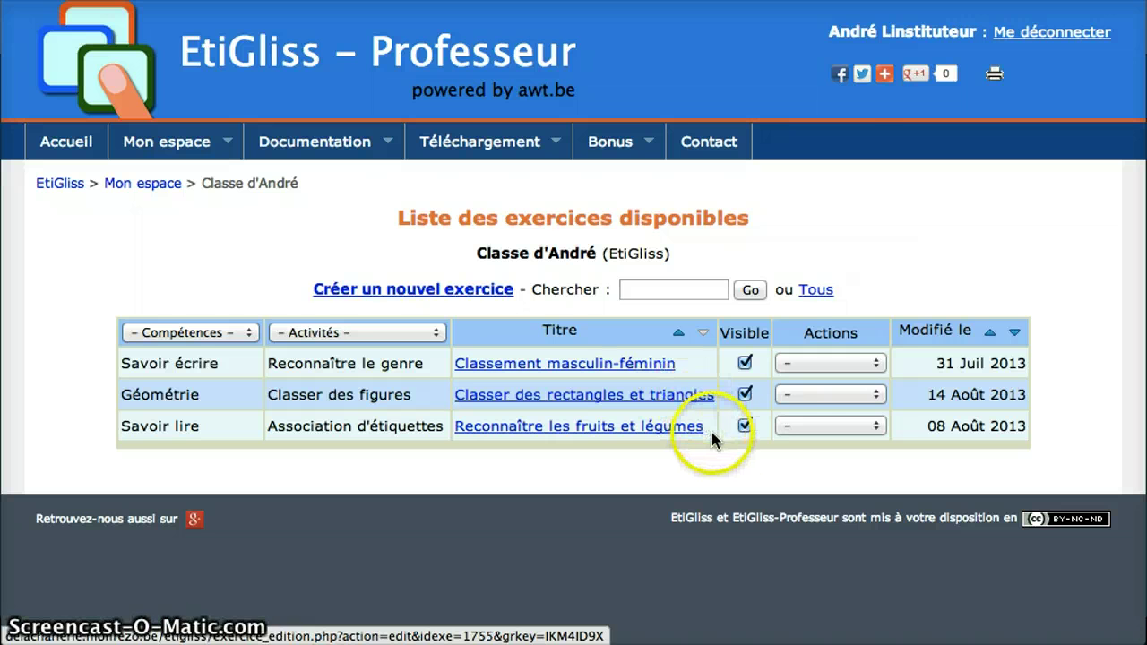
Hide the exercises "Reconnaître les fruits et légumes" and "Classement masculin-féminin" from the pupils, leaving "Classer des rectangles et triangles" visible
left_click(745, 428)
left_click(744, 428)
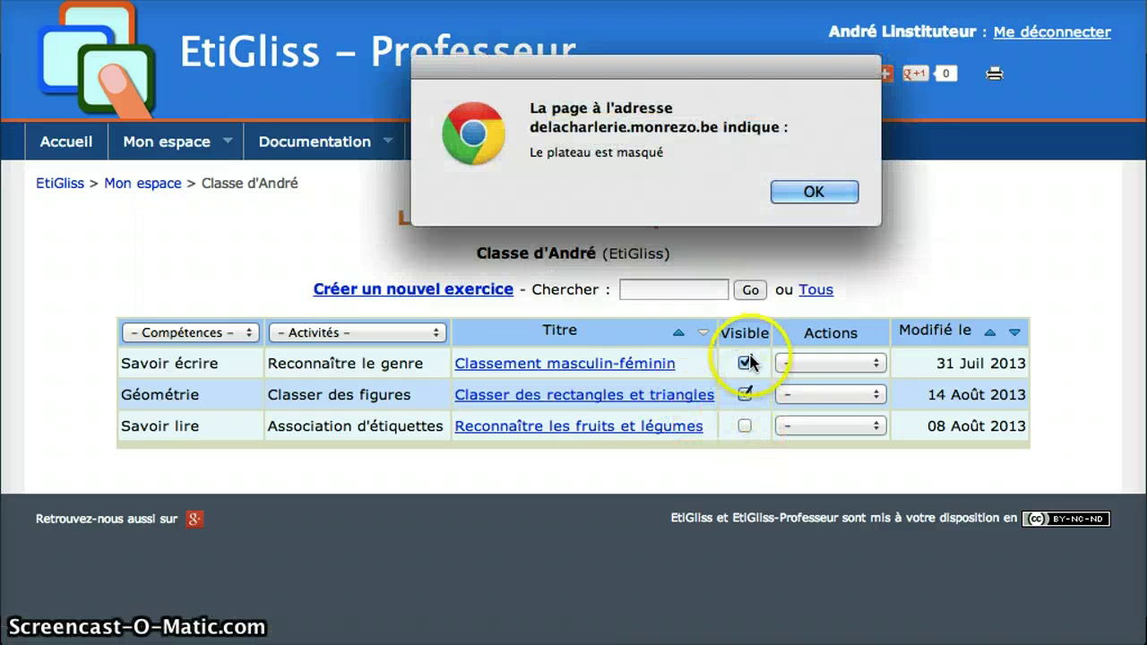
left_click(813, 192)
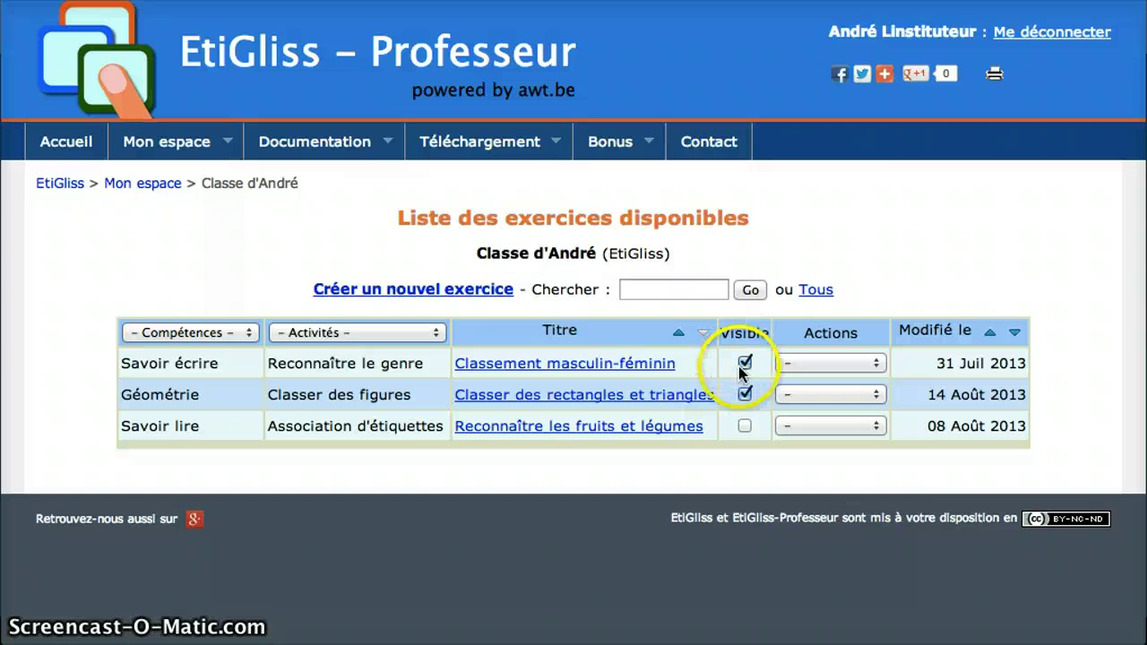
left_click(744, 364)
left_click(801, 190)
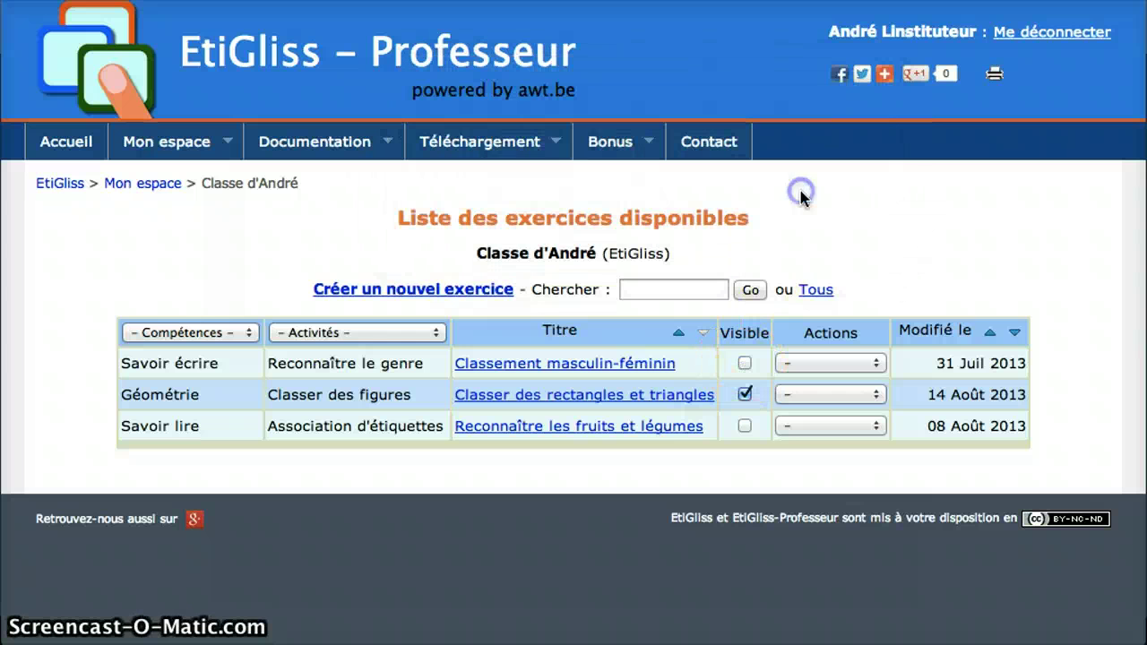
left_click(733, 396)
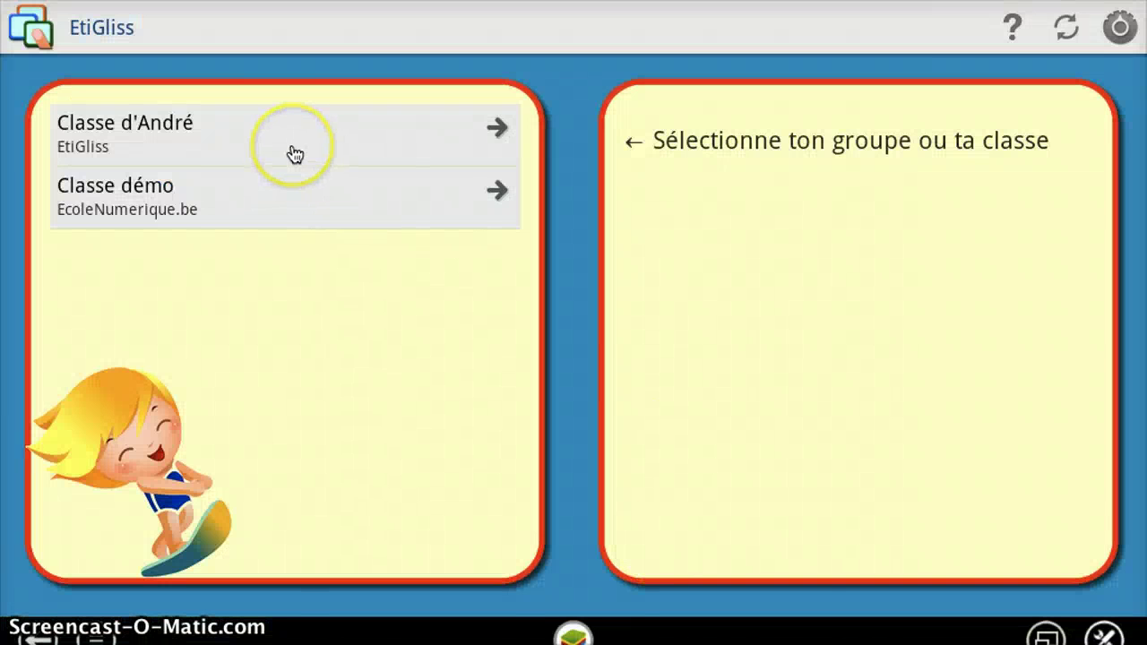
In the EtiGliss pupil app, open the teacher's class, refresh the data and reopen the class to check its available exercises
left_click(295, 154)
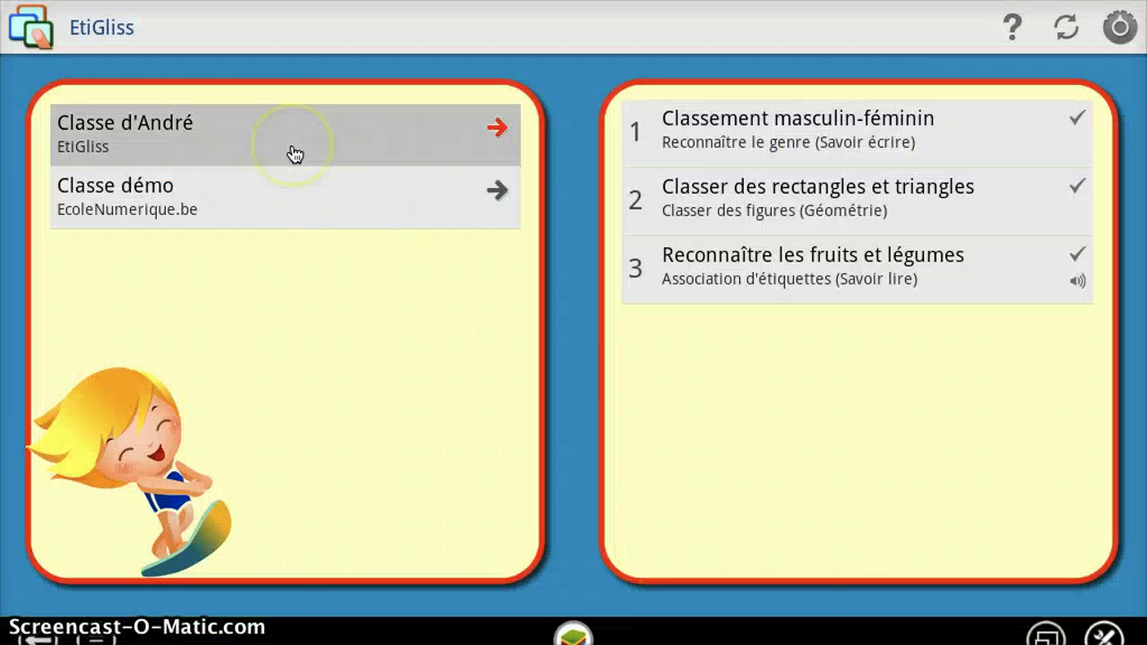
left_click(1065, 29)
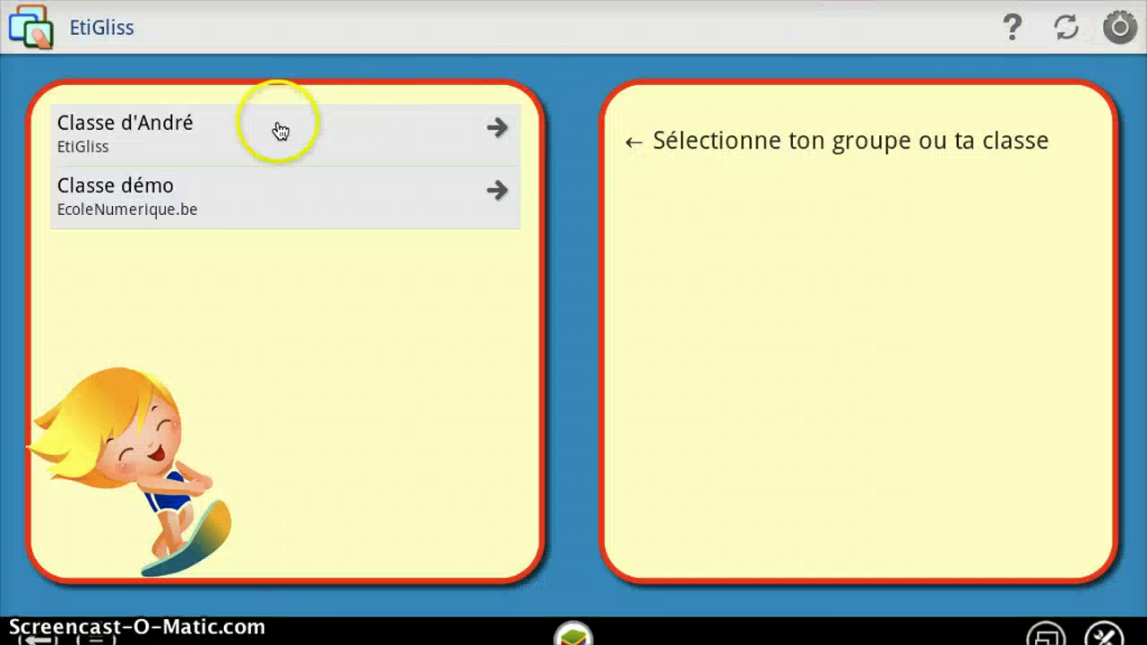
left_click(280, 131)
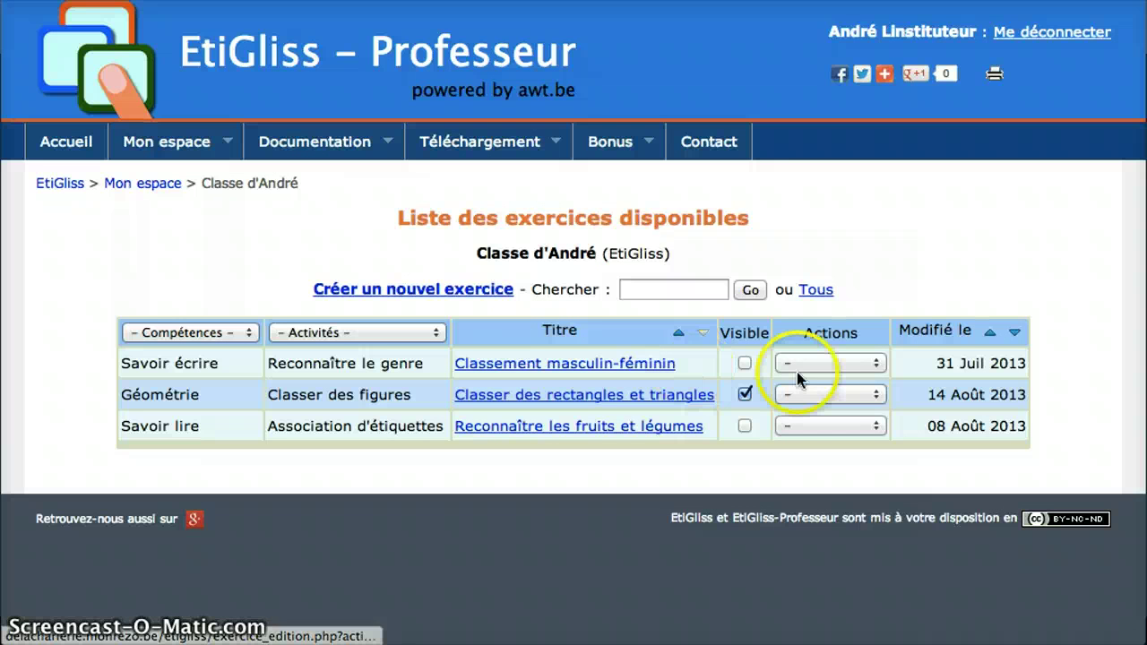
Back in EtiGliss - Professeur, duplicate the exercise "Classer des rectangles et triangles" within the same class
left_click(876, 395)
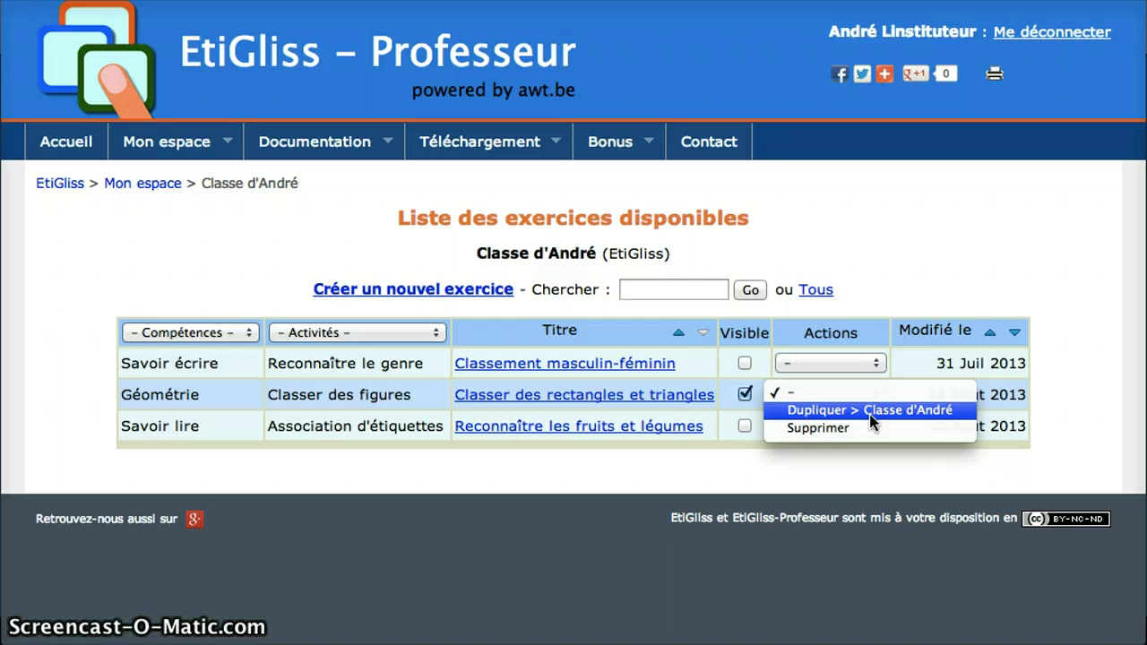
left_click(870, 415)
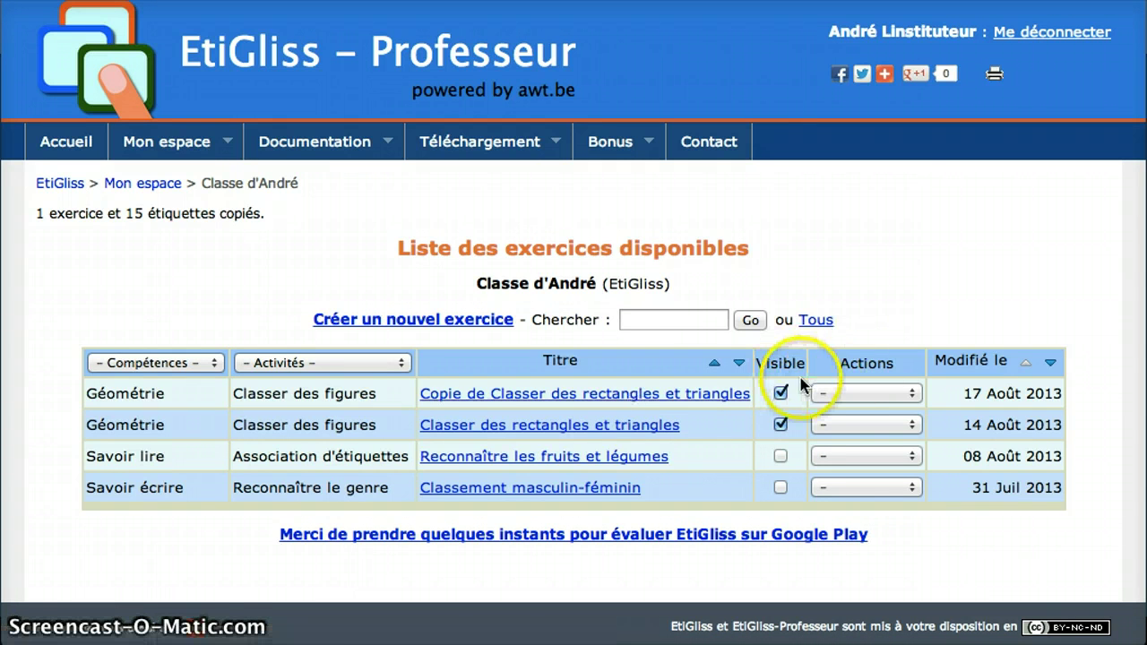
left_click(470, 403)
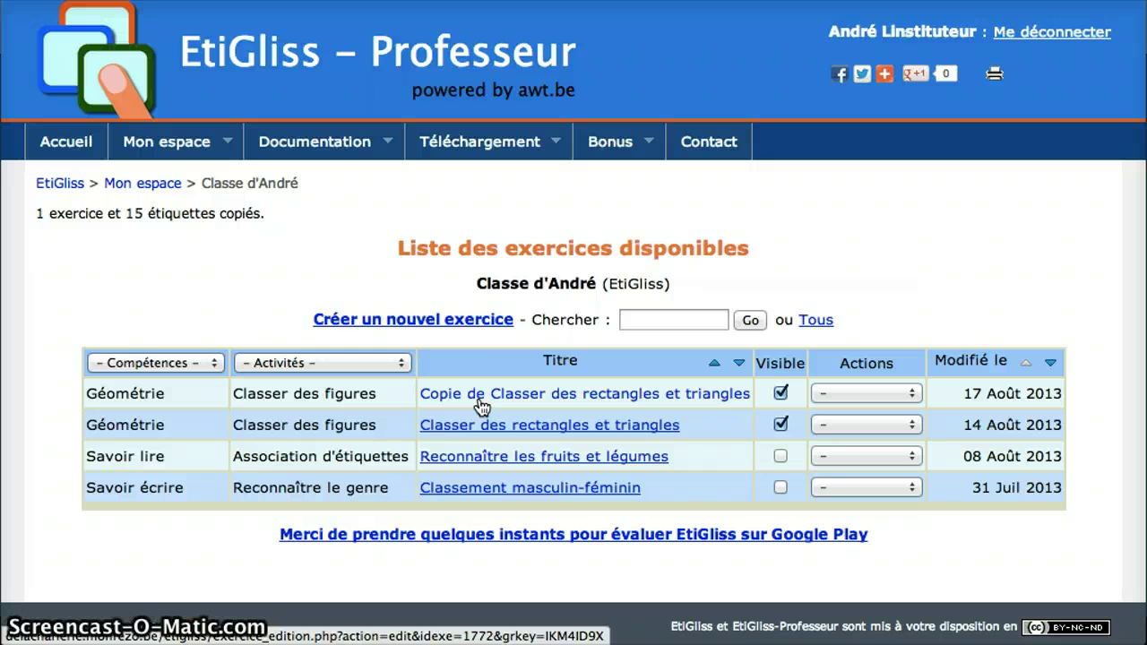
Start a new exercise with competence "Se situer dans le temps", activity "Jours de la semaine" and title "Ordonner les noms des jours"
left_click(430, 337)
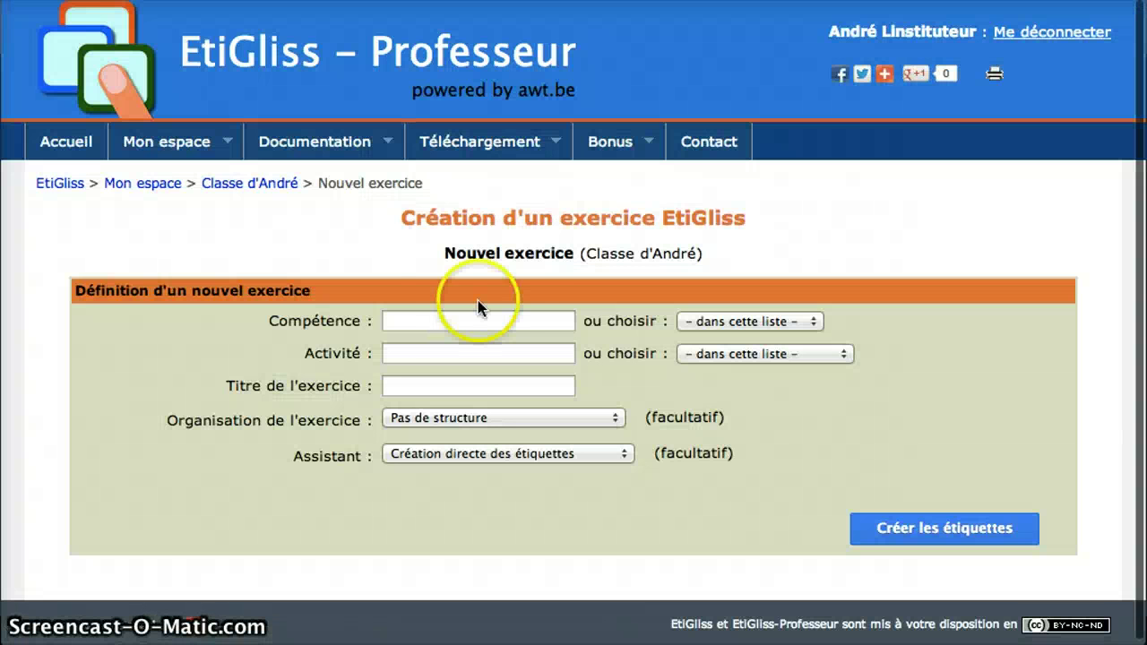
left_click(434, 321)
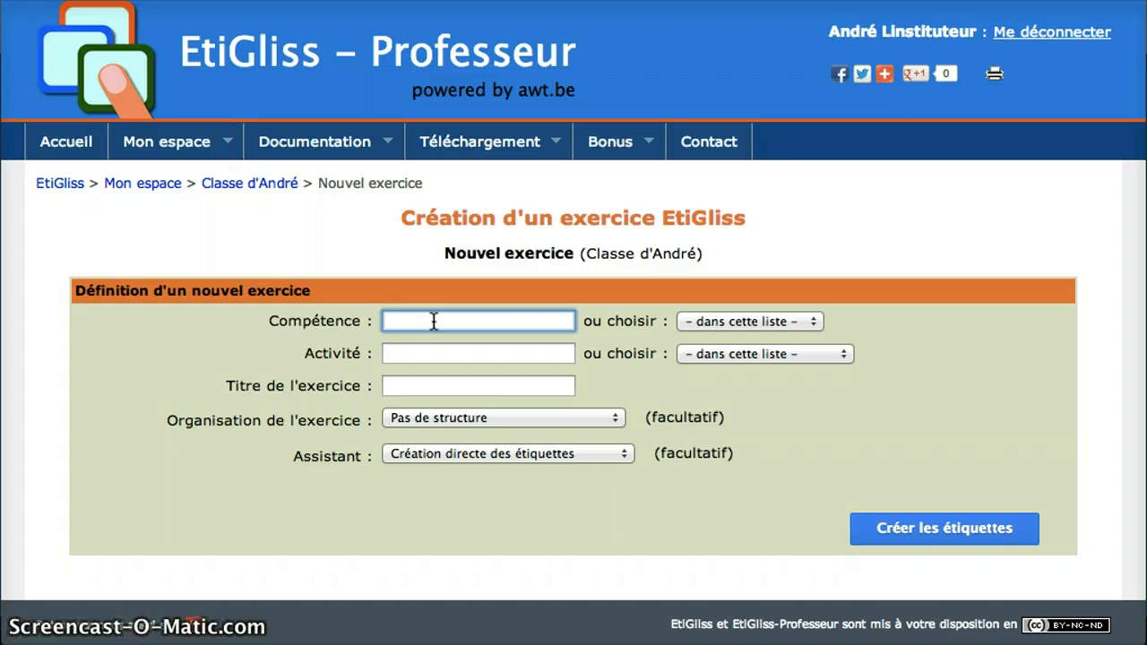
type("S")
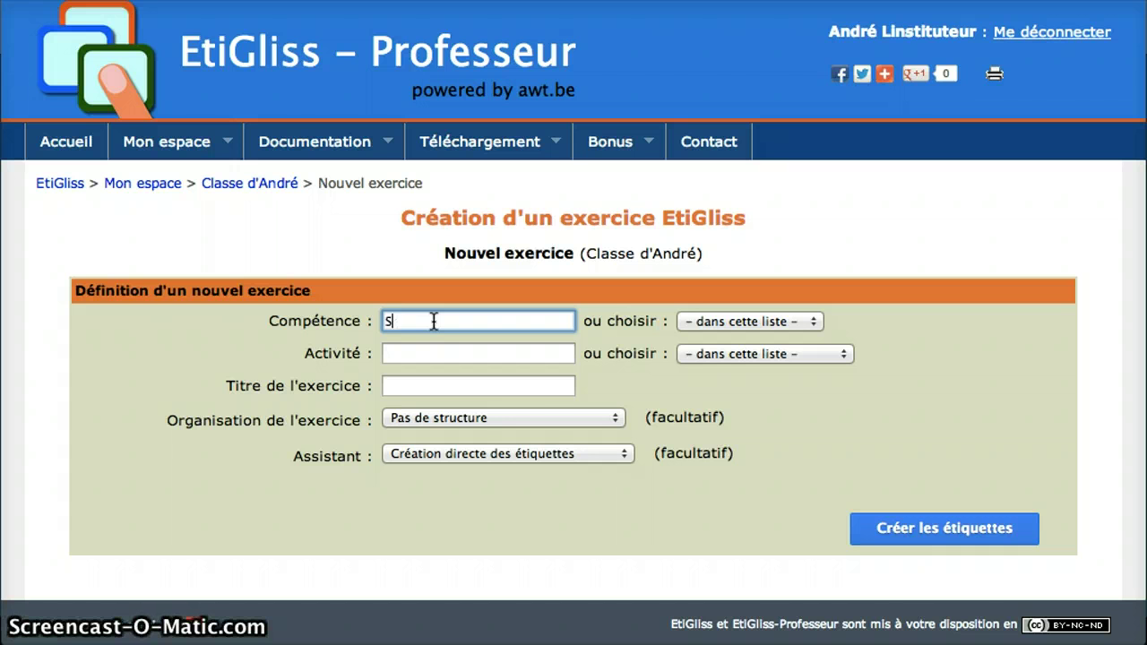
type("e situer dans le temps")
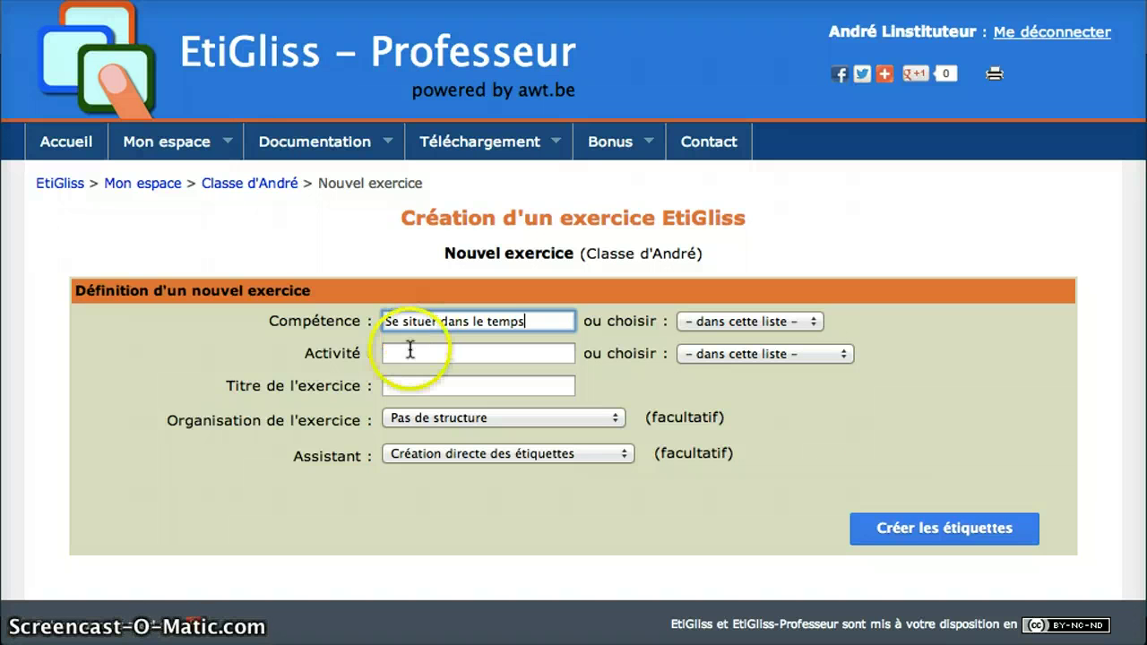
left_click(410, 351)
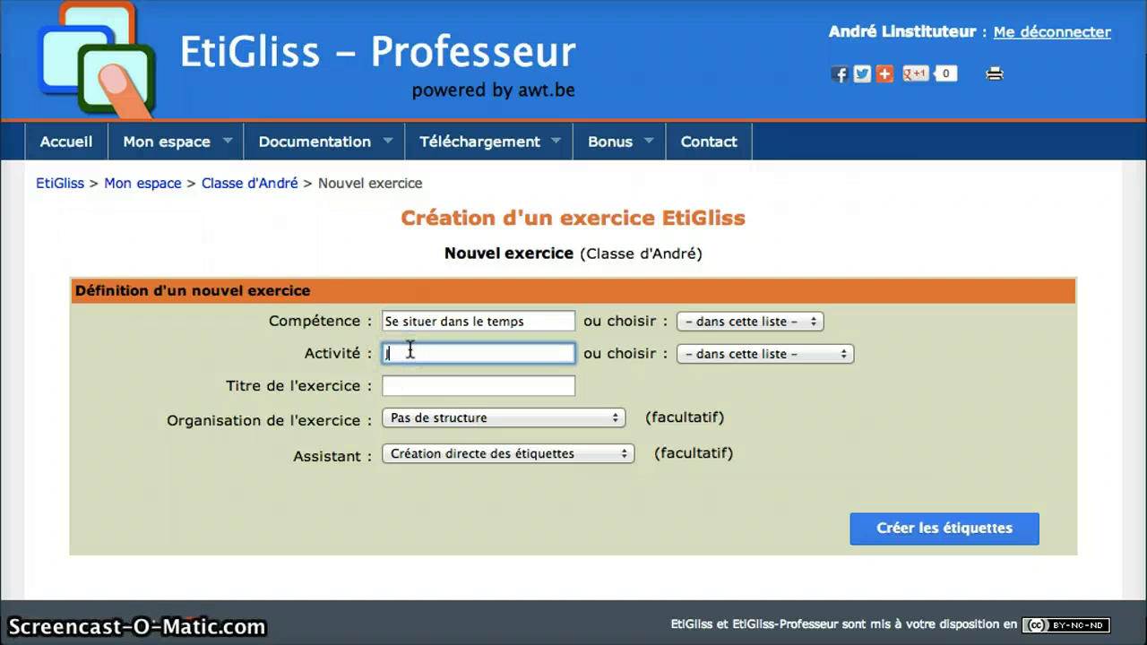
type("Jours de la semaine")
left_click(410, 386)
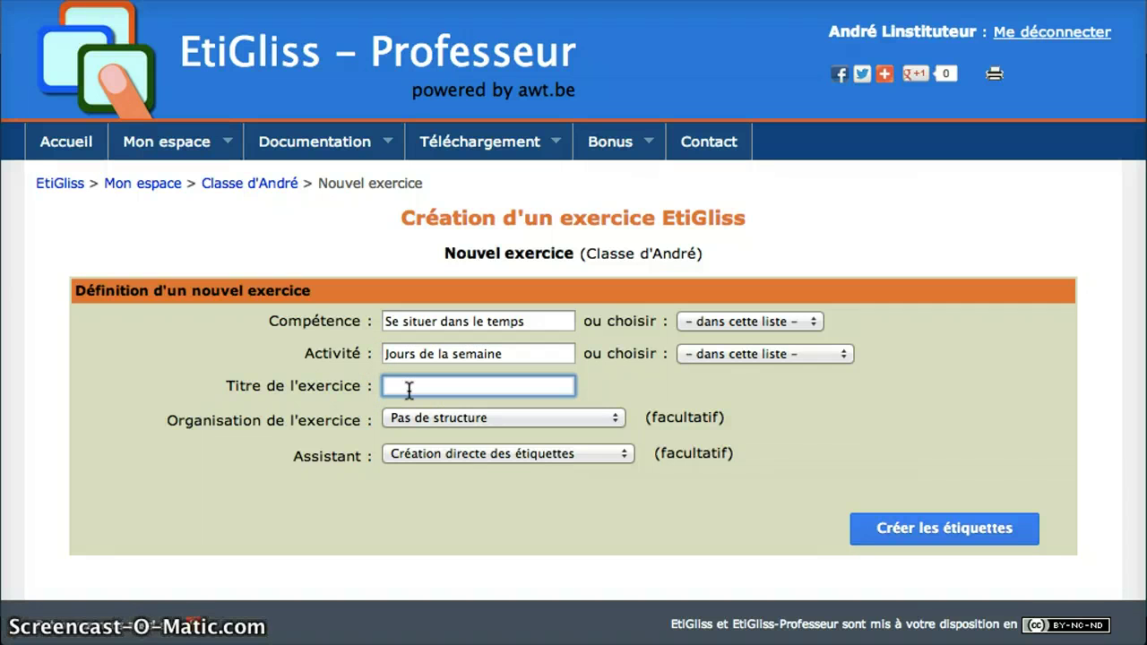
type("Ordonner ")
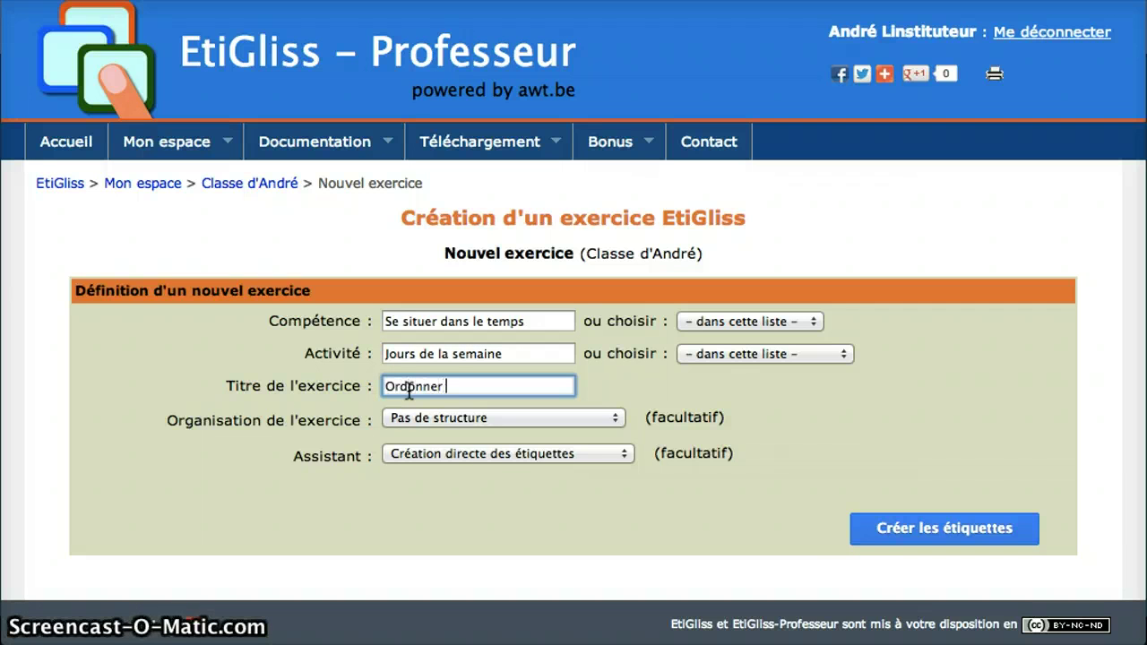
type("les noms des jours")
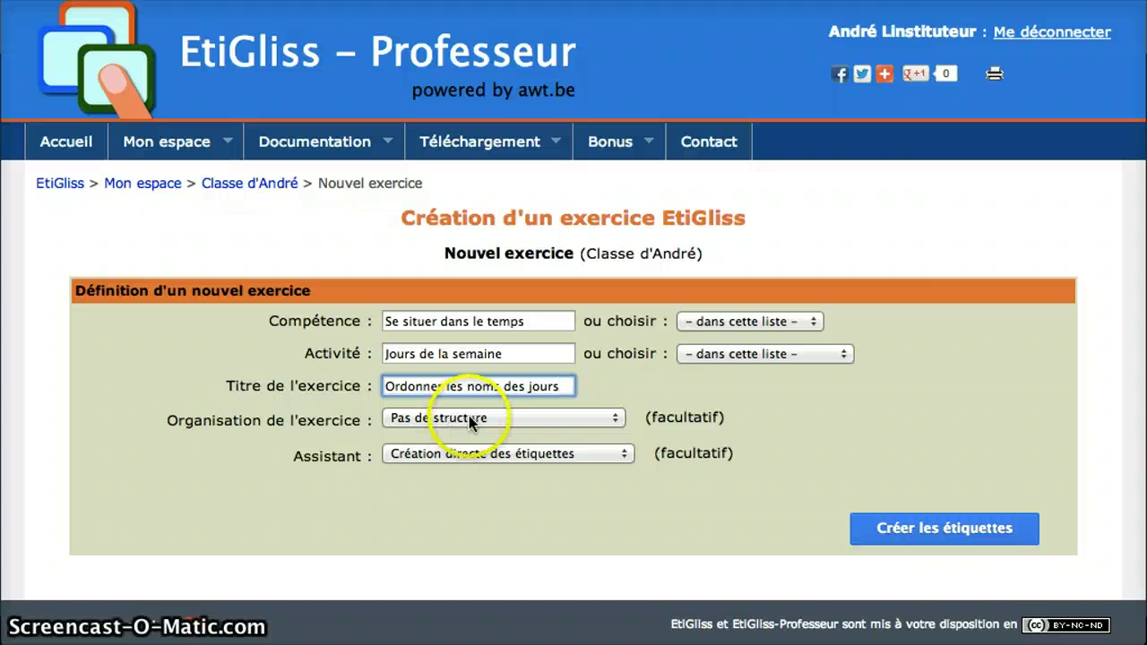
Set the exercise's organisation to "Ligne du temps horizontale simple" and proceed to creating its labels
left_click(625, 422)
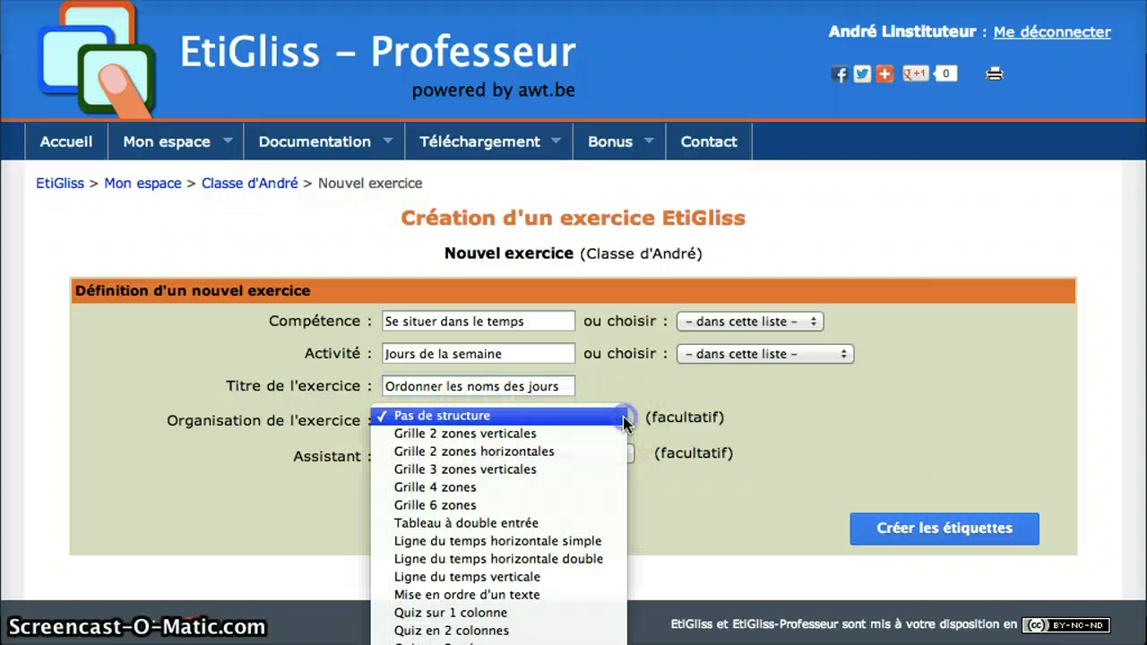
left_click(564, 544)
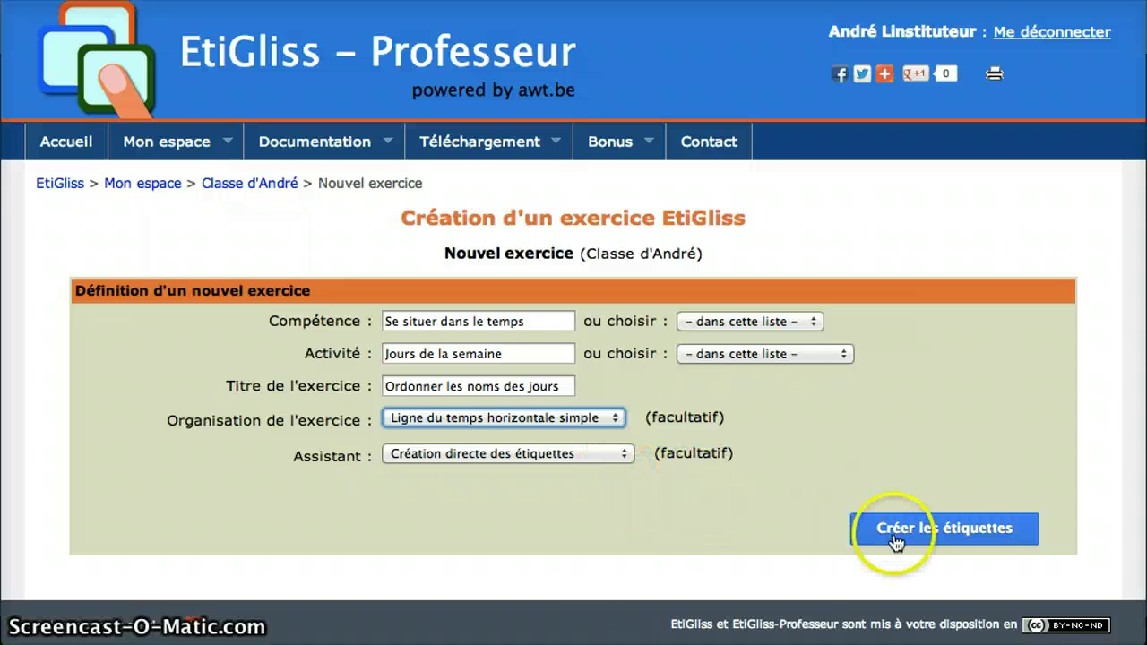
left_click(951, 529)
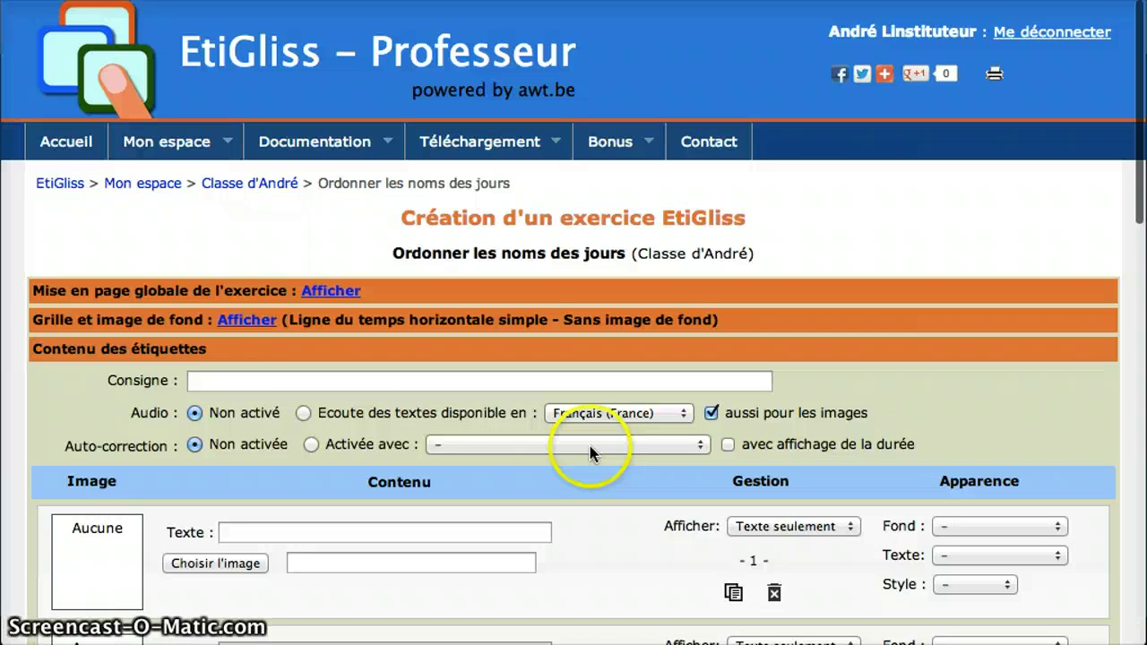
Enter "Mets les jours dans l'ordre" as the exercise's instruction
left_click(296, 373)
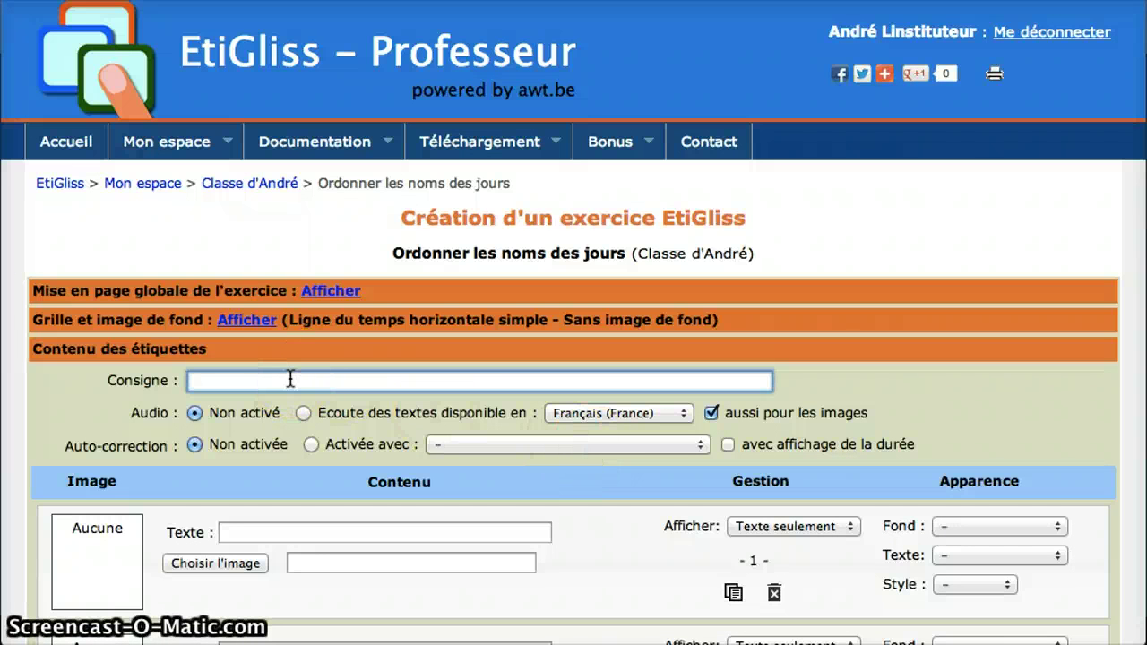
type("Me")
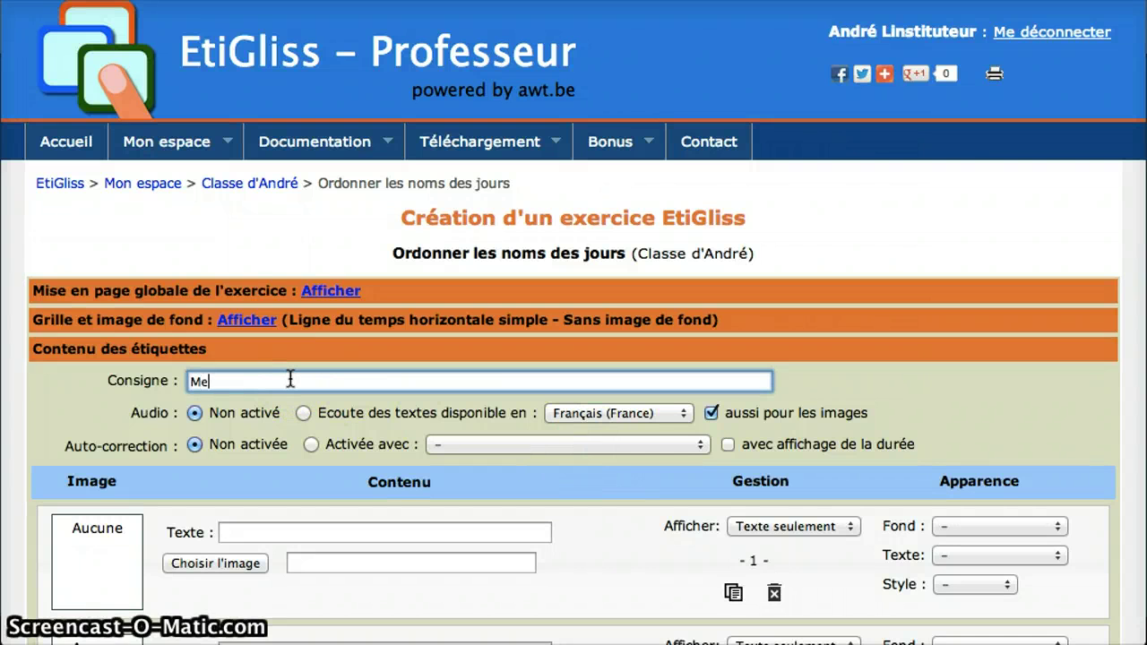
type("ts les jours dans l'ordre")
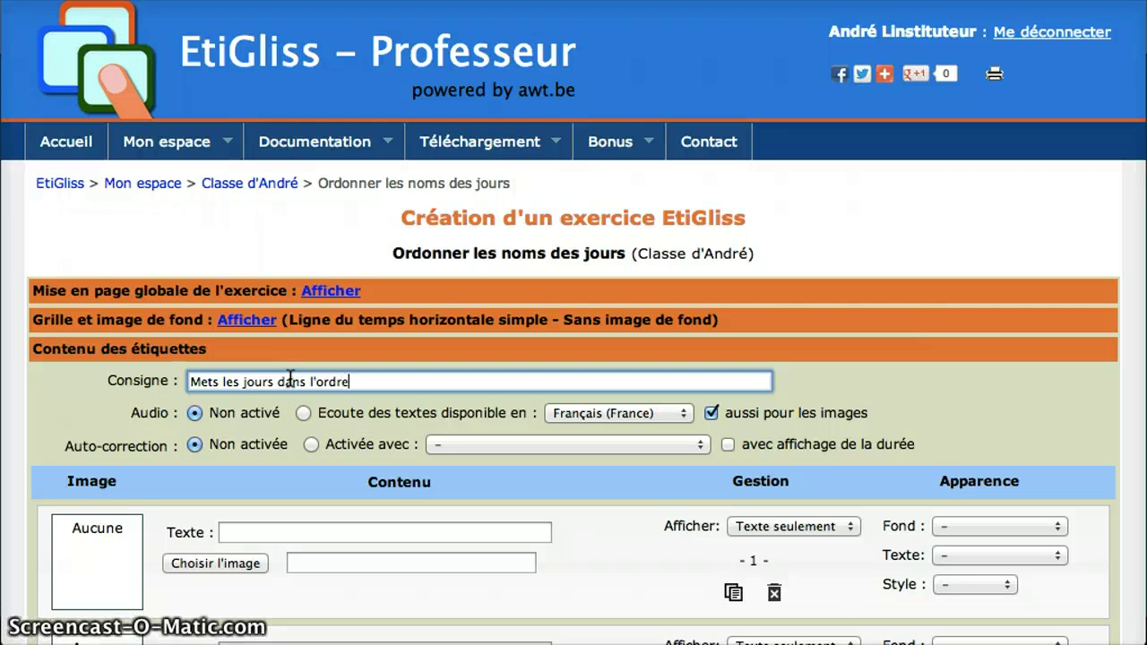
Enter "Dimanche", "Lundi" and "Mardi" as the texts of labels 1, 2 and 3
left_click(308, 531)
type("Di")
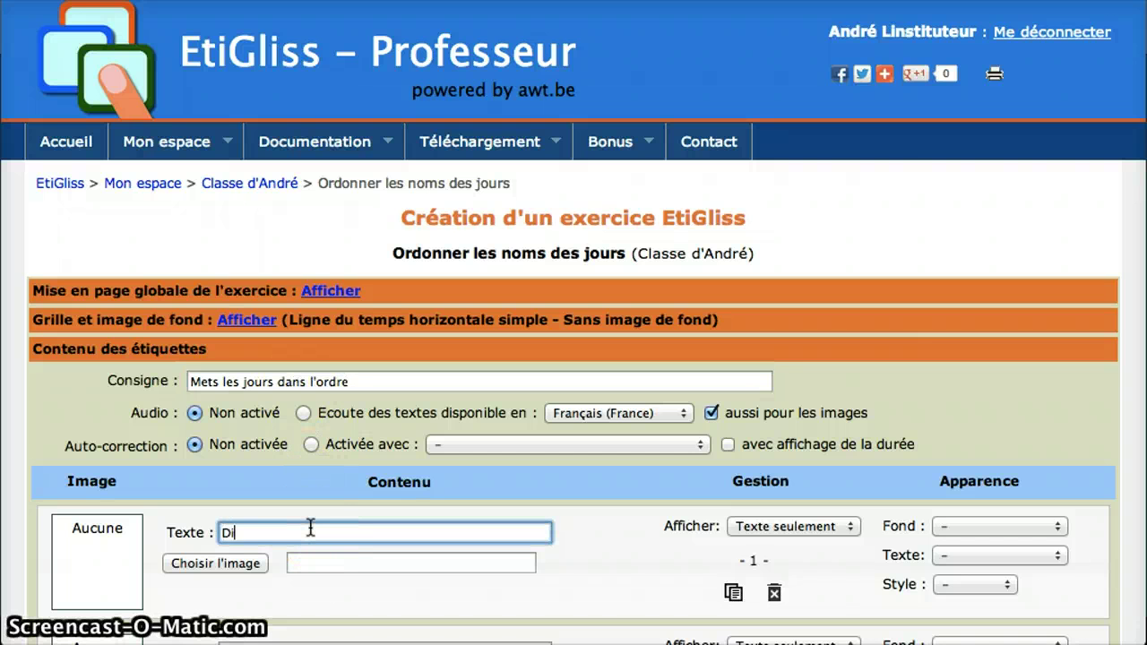
type("manche")
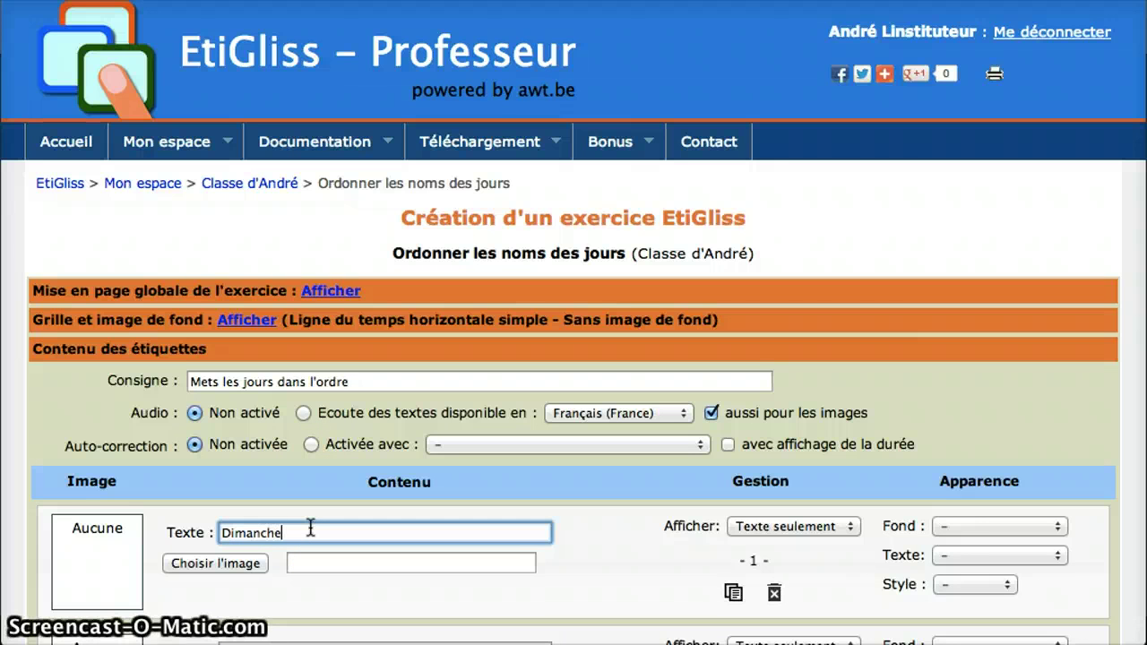
left_click(425, 550)
scroll(425, 551, "down", 10)
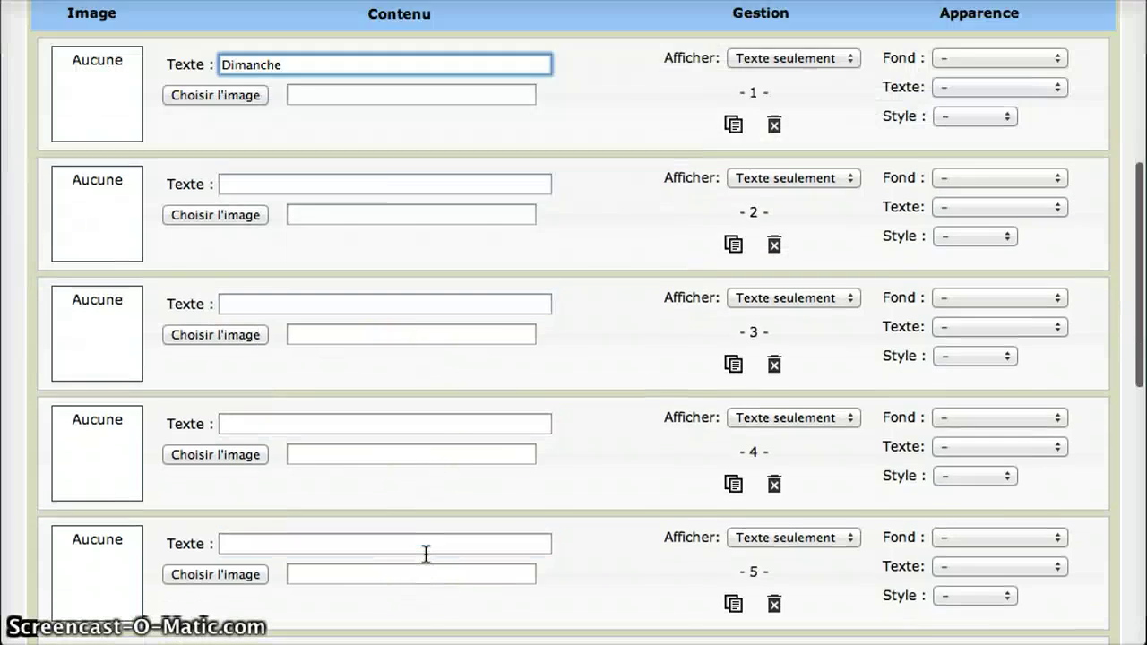
scroll(425, 554, "up", 1)
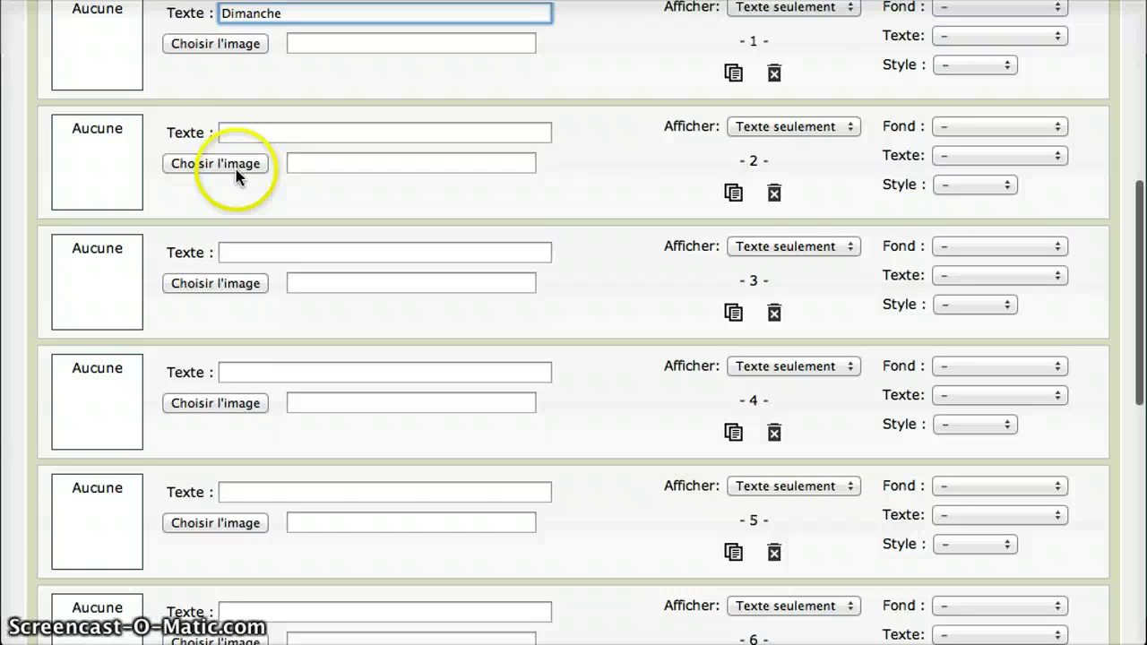
left_click(241, 128)
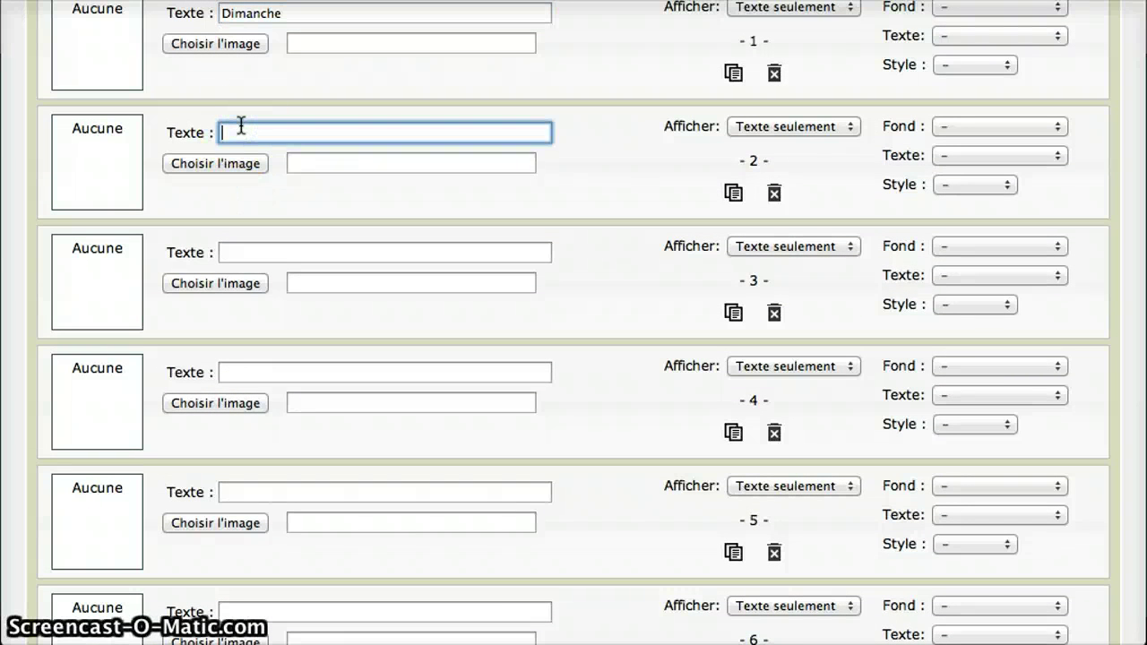
type("Lundi")
left_click(247, 253)
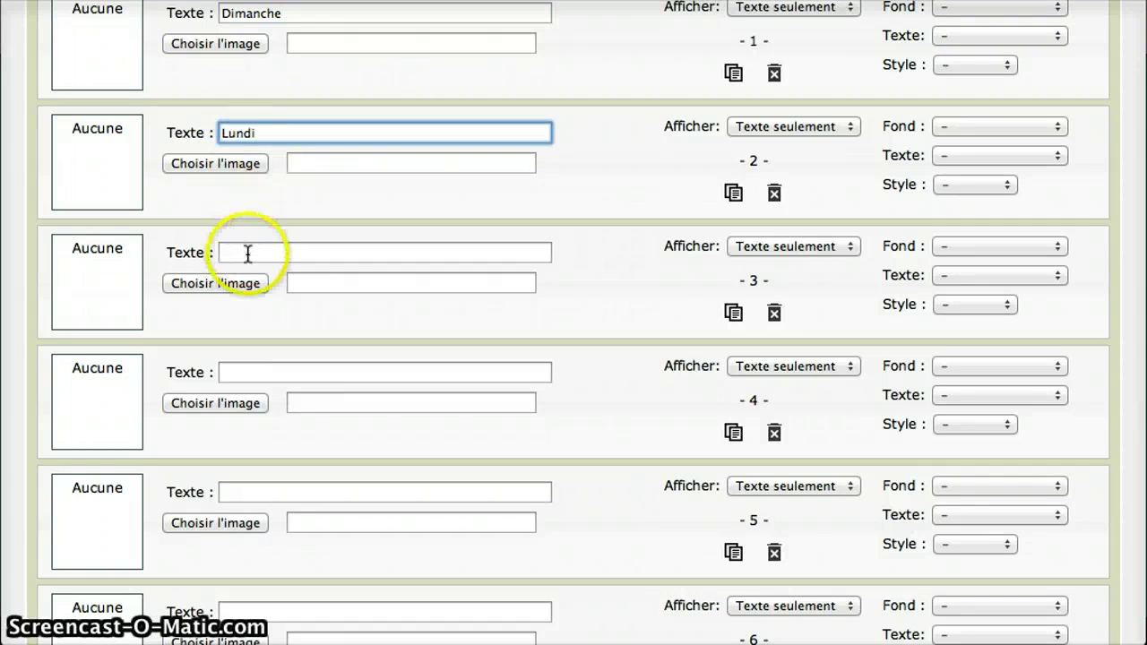
type("Mardi")
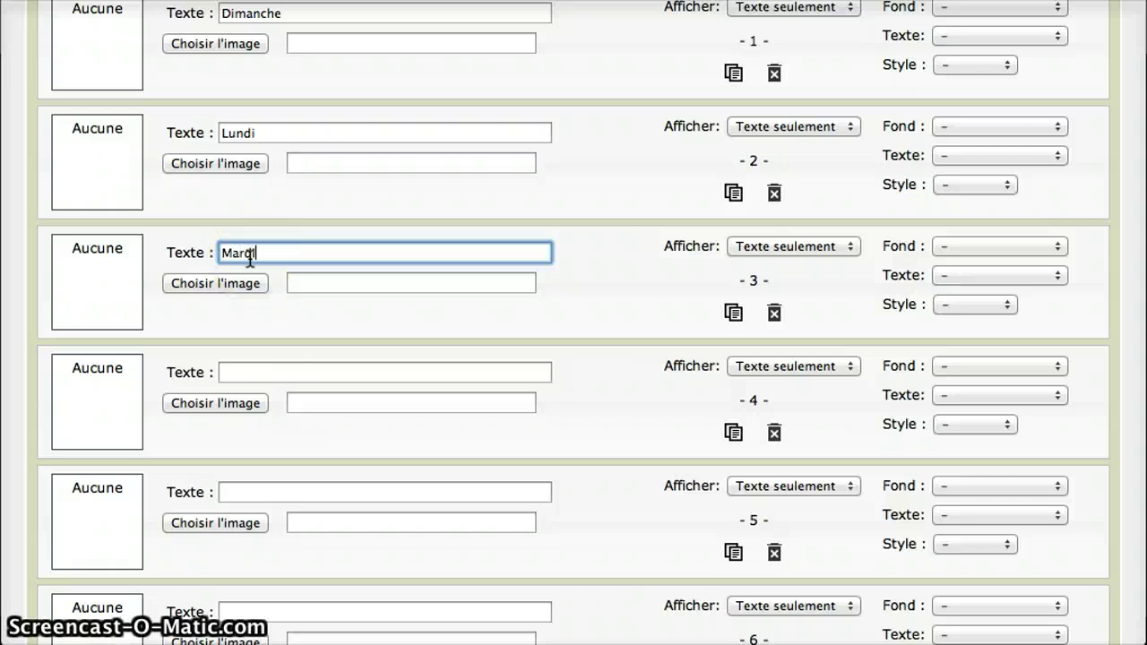
left_click(260, 315)
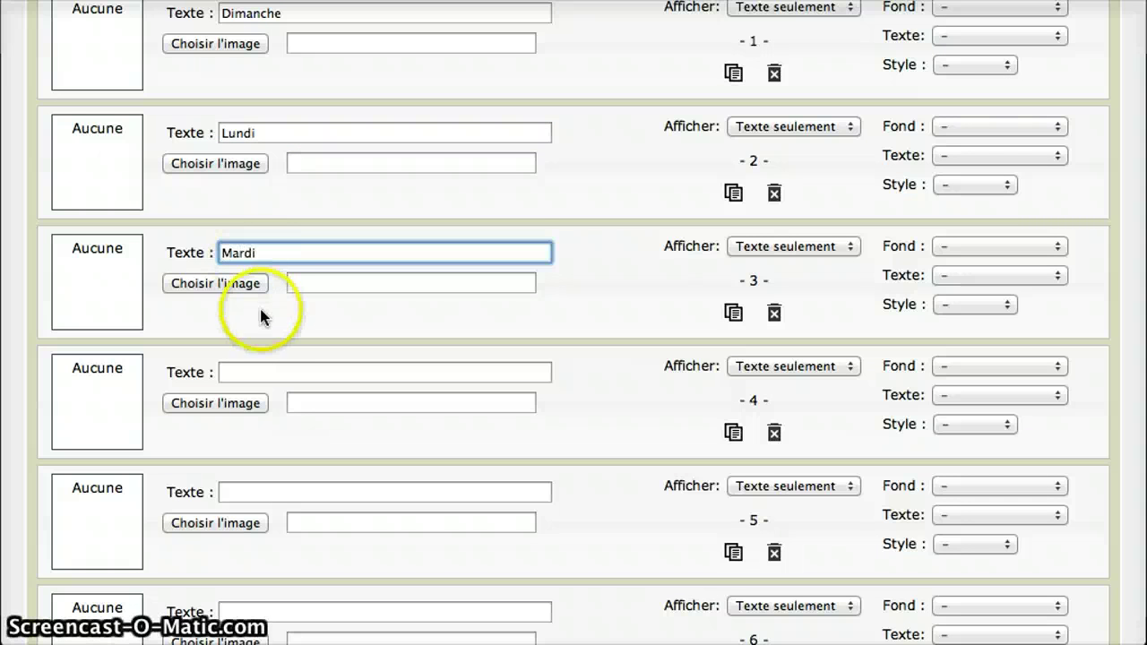
Enter "Mercredi", "Jeudi" and "Vendredi" as the texts of labels 4, 5 and 6
left_click(259, 368)
type("Mercredi")
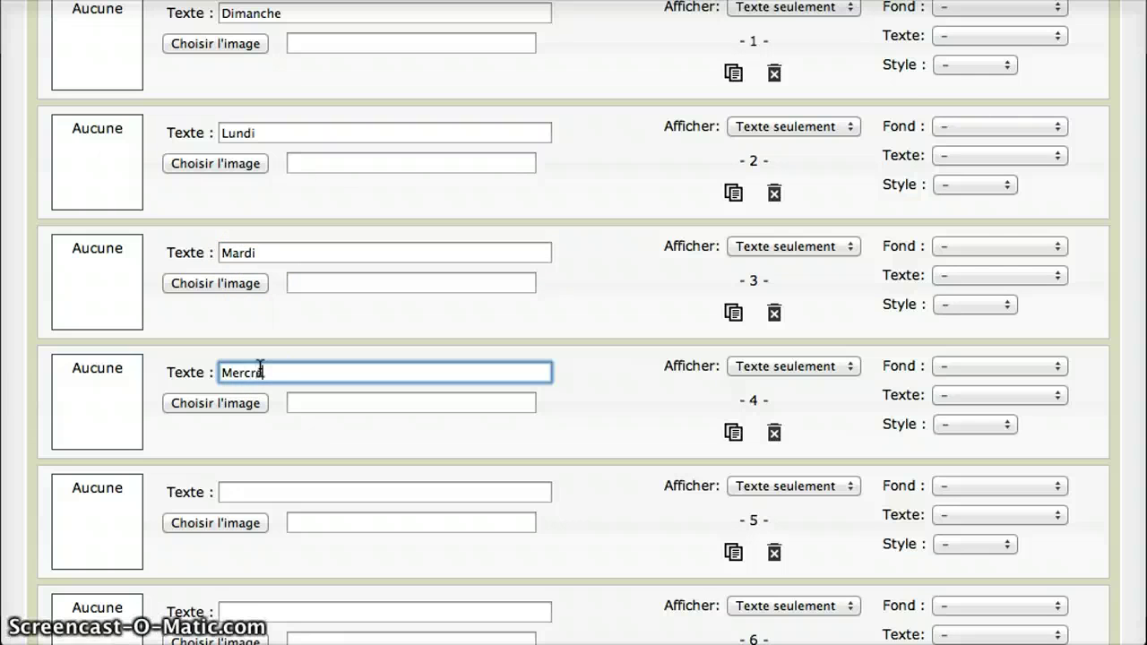
left_click(246, 492)
type("Jeud")
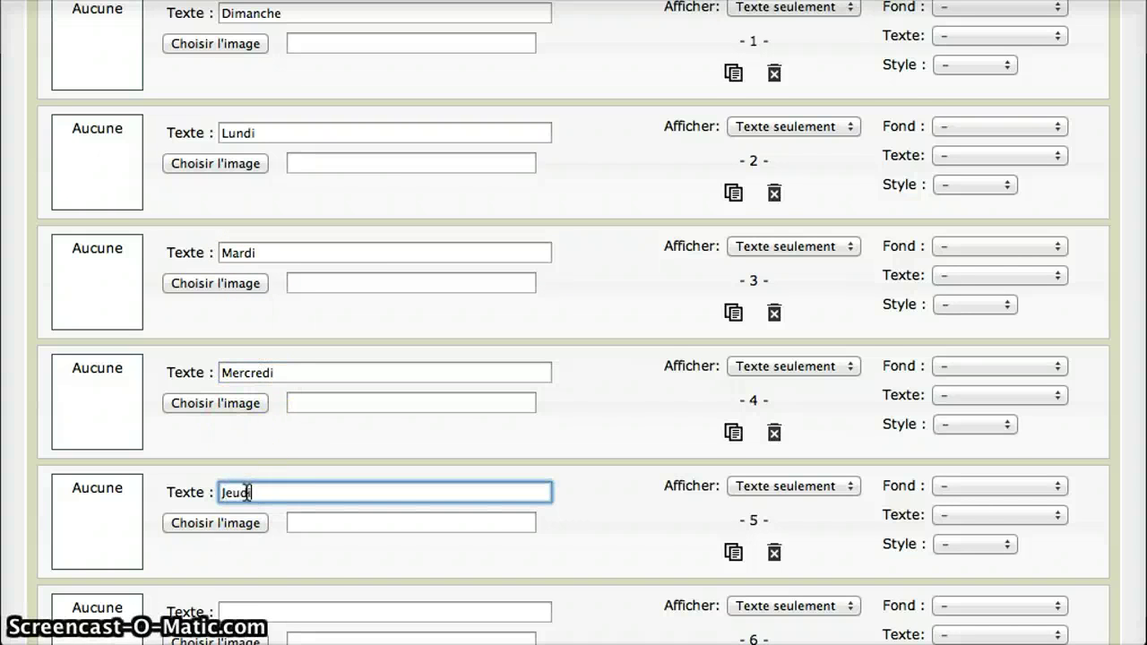
type("i")
left_click(244, 616)
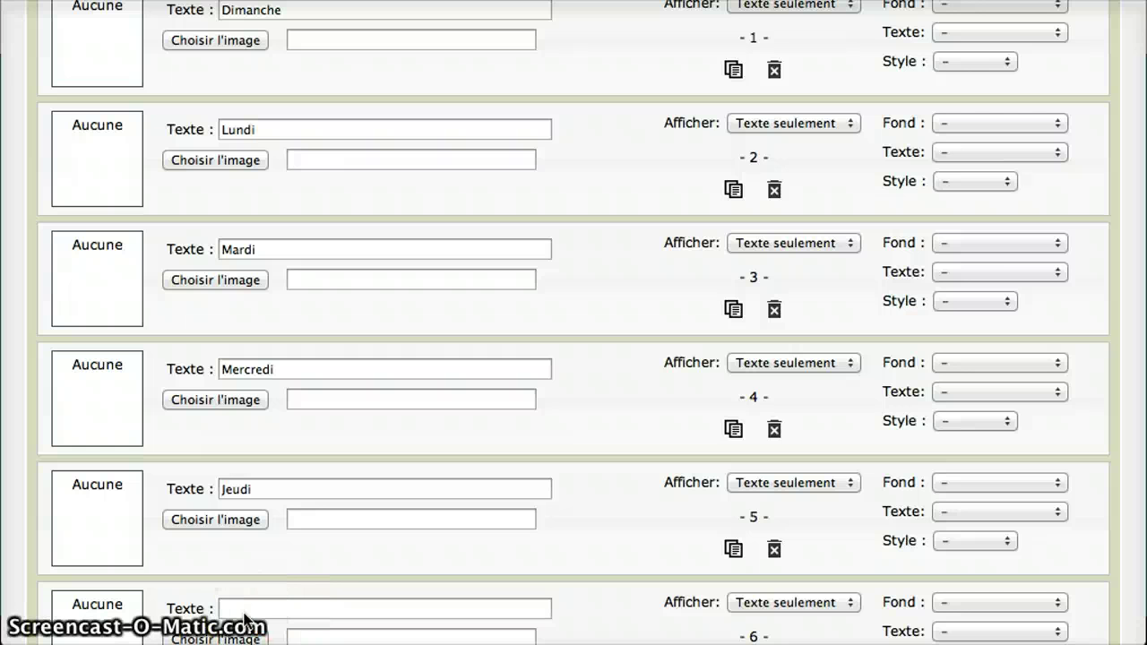
left_click(234, 610)
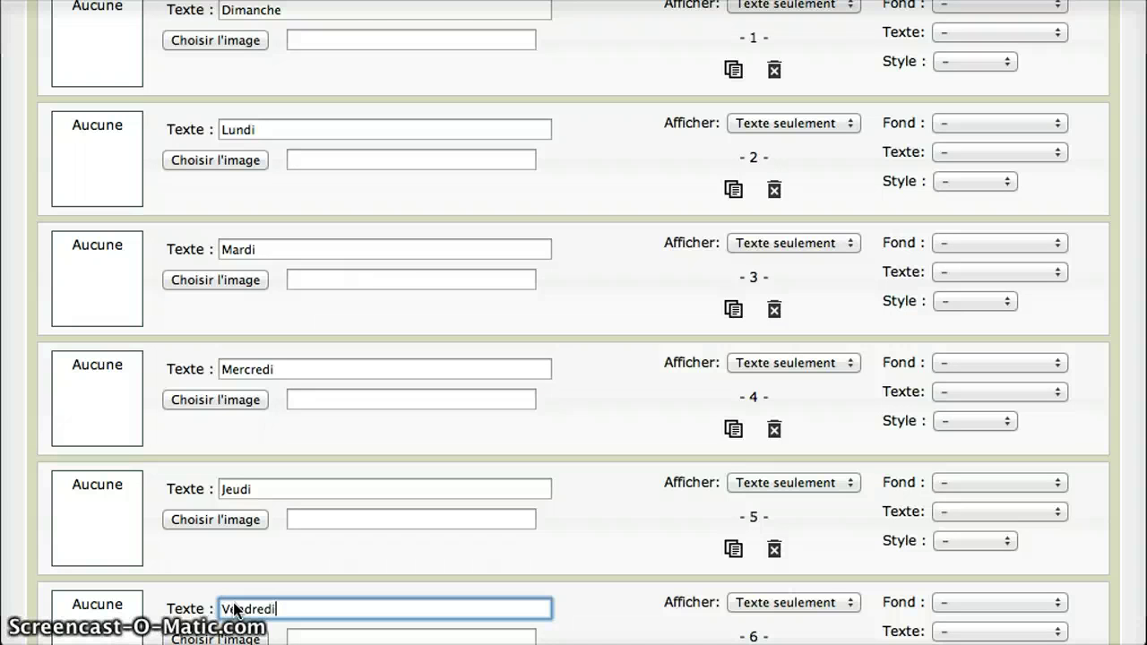
Enter "Samedi" as the text of label 7 and save the whole exercise
scroll(460, 552, "down", 5)
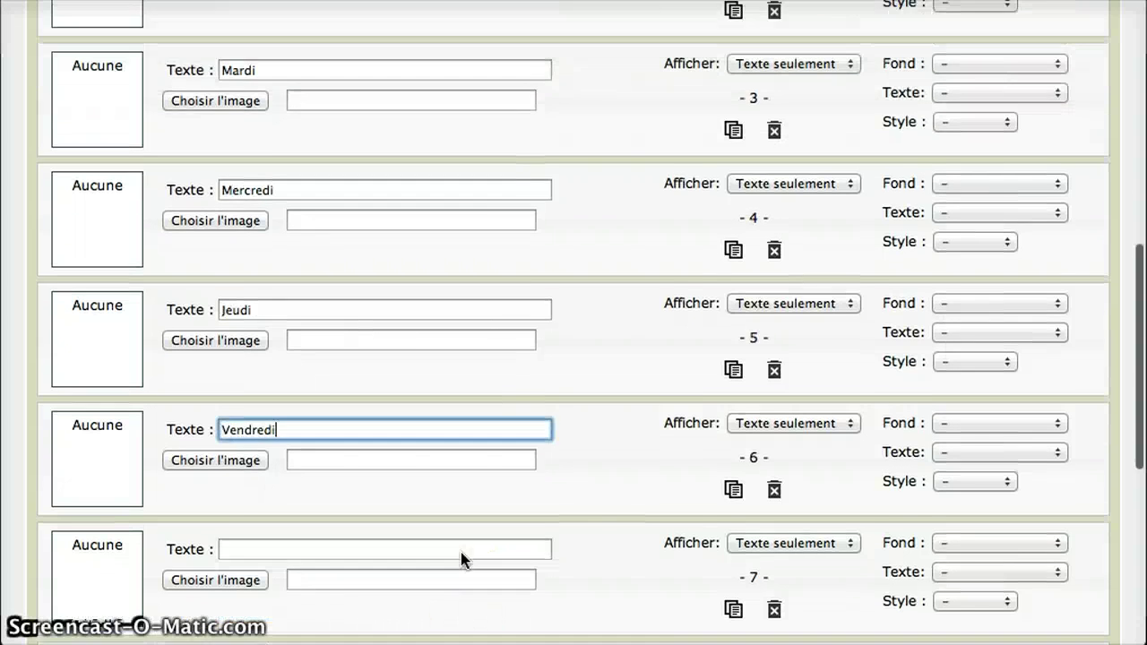
left_click(281, 510)
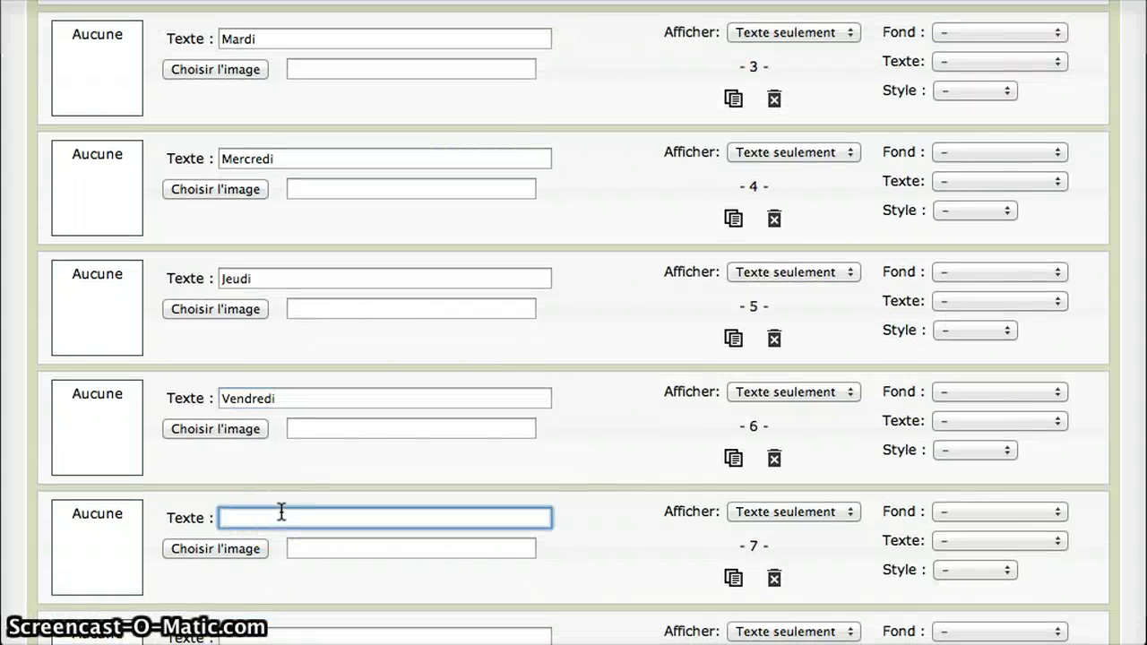
type("Sa")
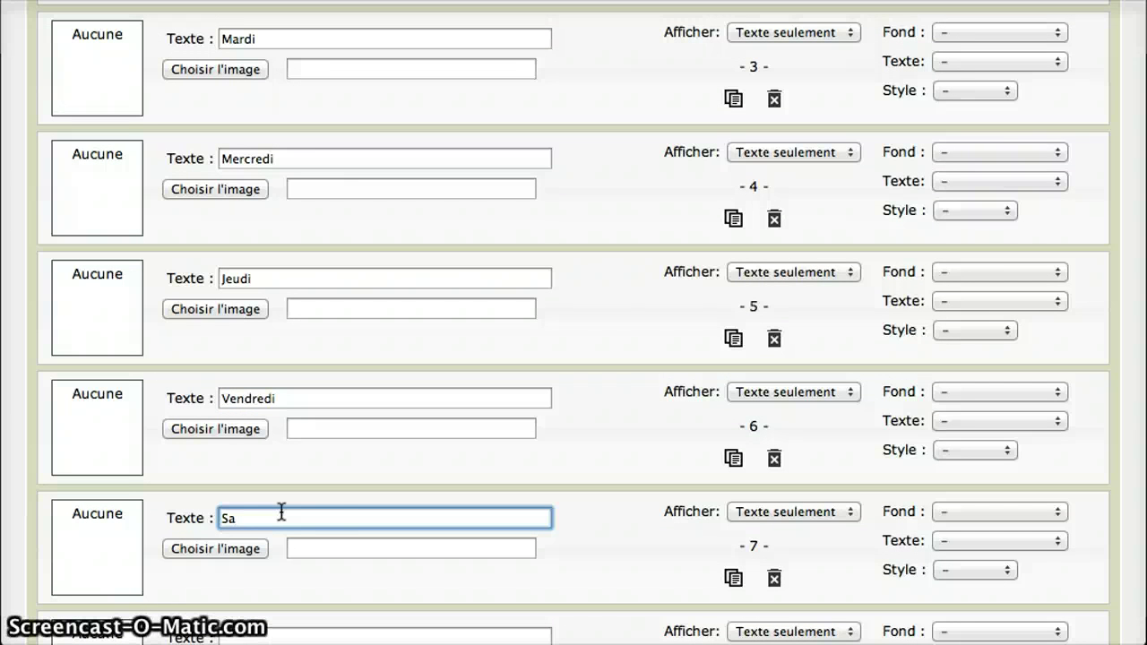
type("medi")
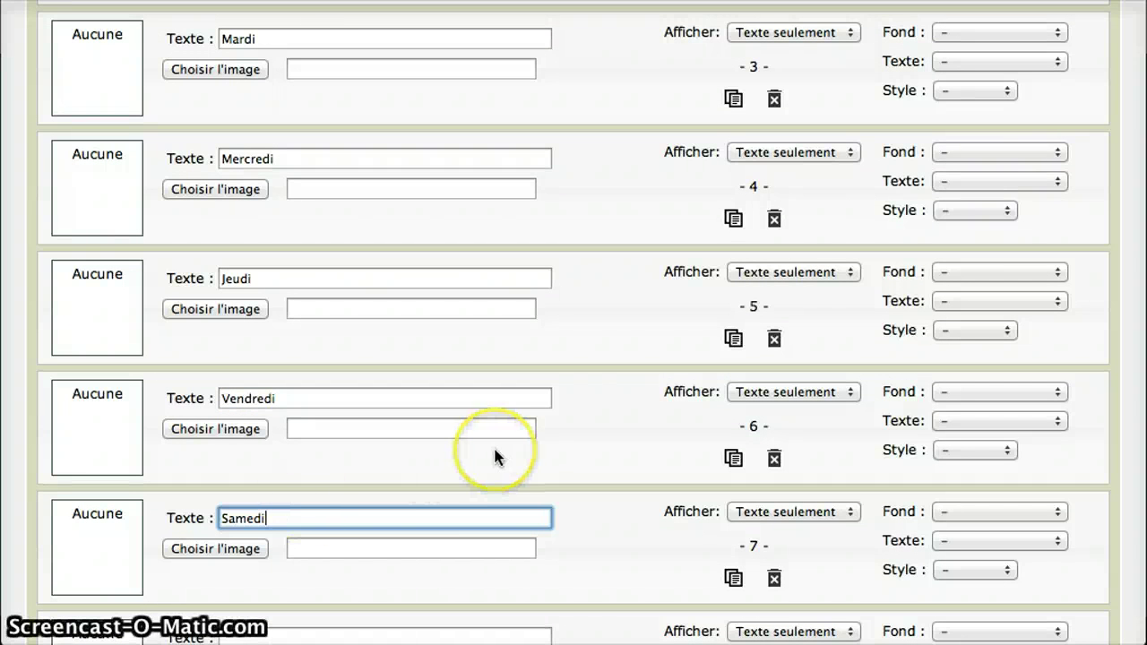
scroll(494, 457, "down", 5)
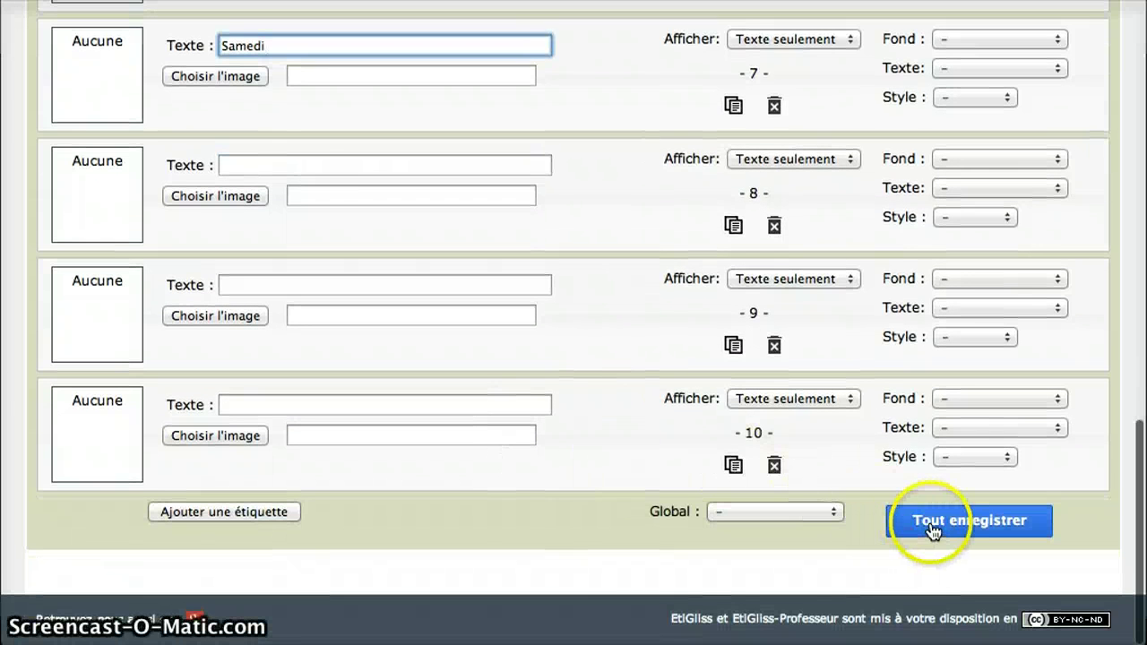
left_click(931, 530)
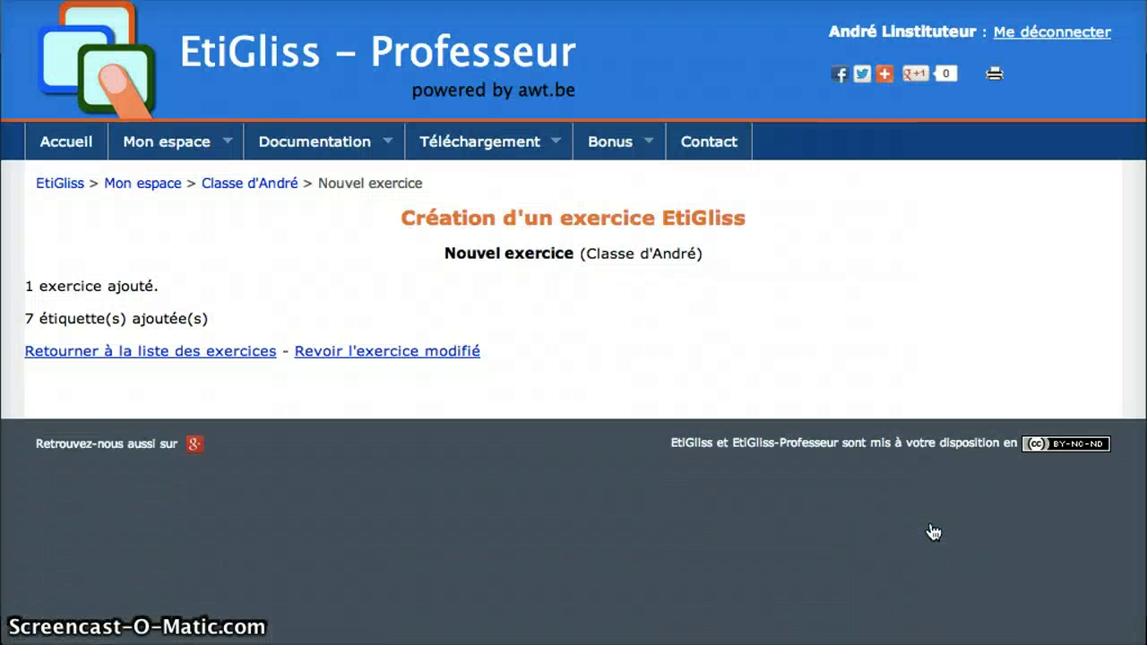
Switch to the EtiGliss tablet app, refresh the exercises and open the teacher's class to start the new day-ordering exercise
left_click(741, 575)
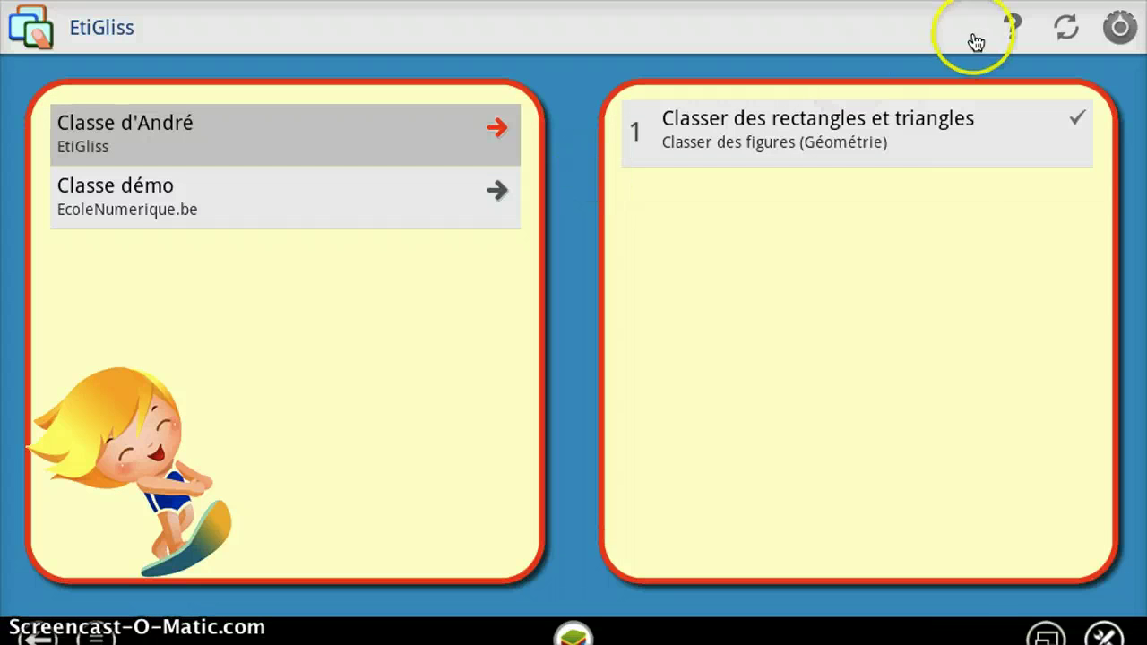
left_click(1065, 33)
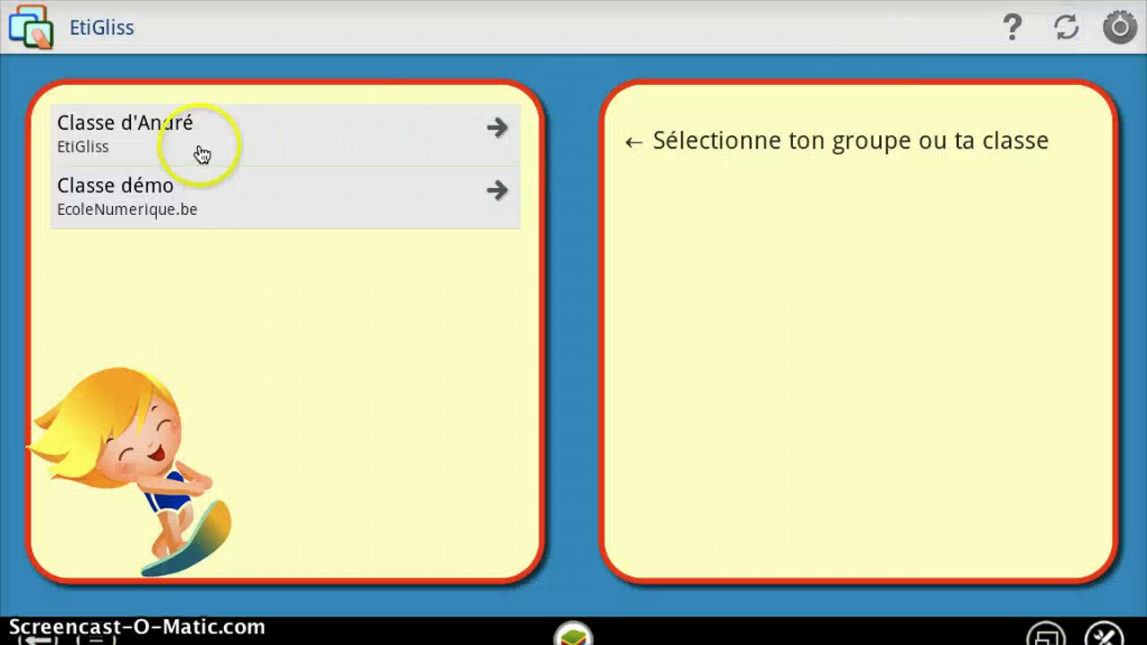
left_click(201, 154)
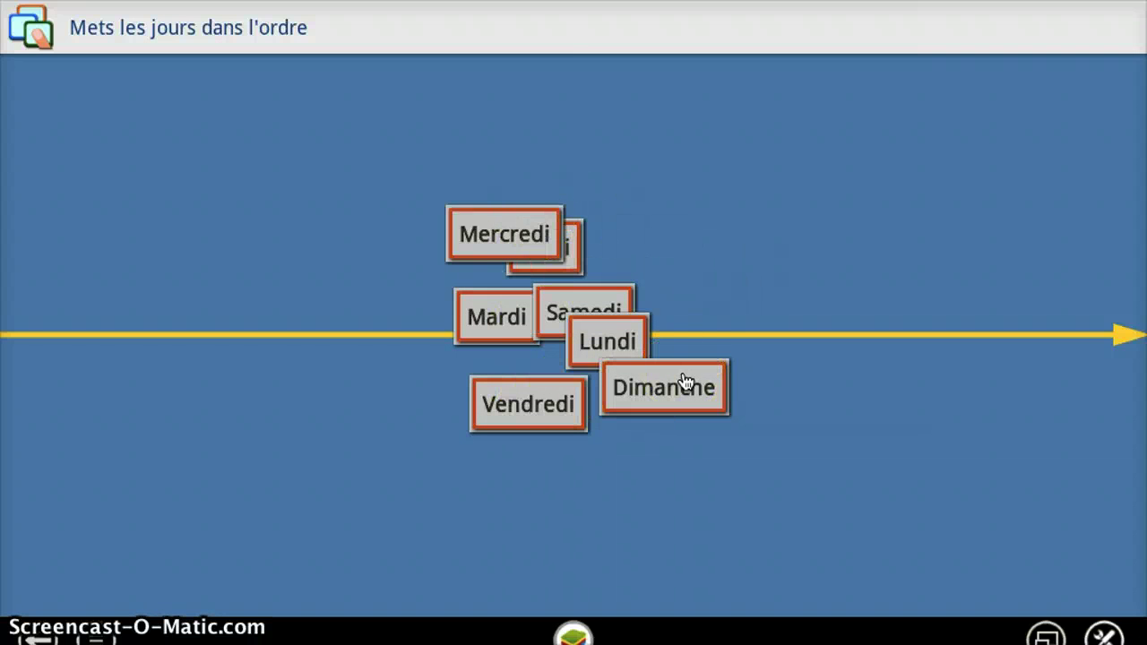
Arrange the day labels along the timeline in the order Dimanche, Lundi, Mardi, Mercredi, Jeudi, Vendredi, Samedi
left_click_drag(684, 376, 124, 301)
left_click_drag(590, 350, 209, 309)
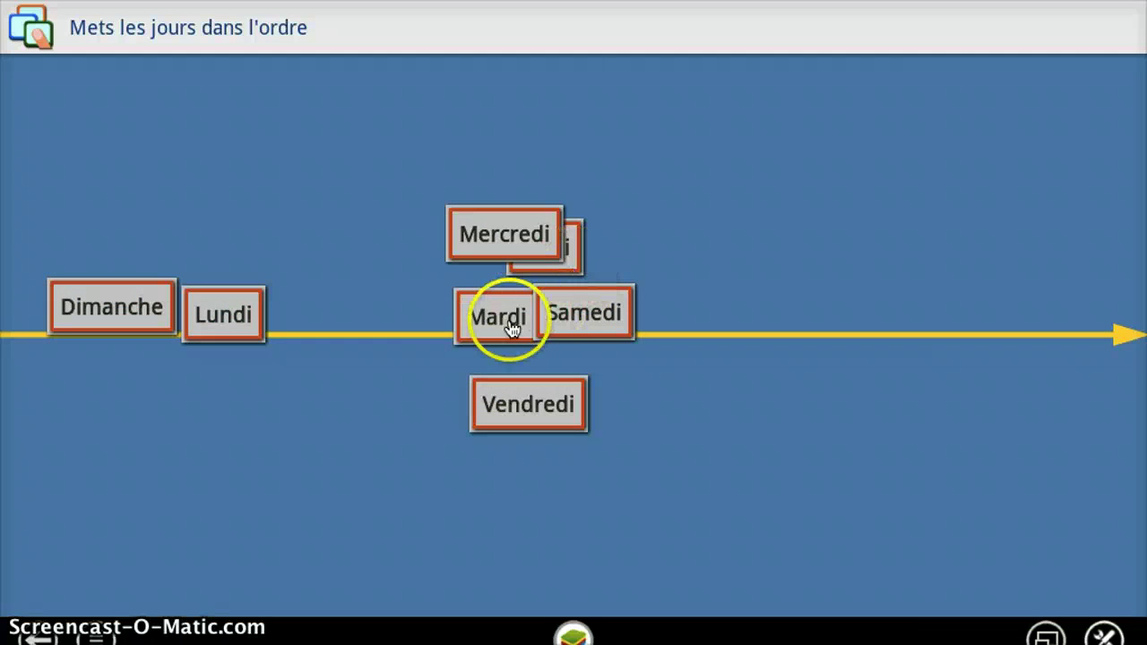
left_click_drag(472, 321, 320, 321)
left_click_drag(532, 238, 474, 329)
left_click_drag(563, 310, 908, 337)
left_click_drag(540, 243, 581, 320)
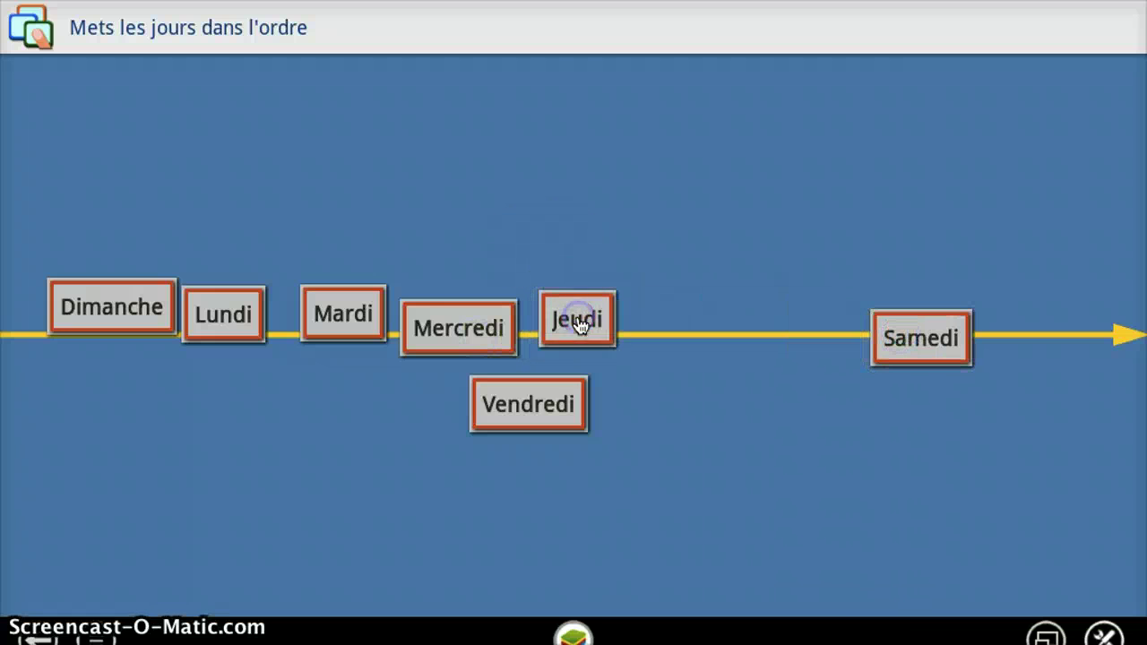
left_click_drag(568, 386, 764, 329)
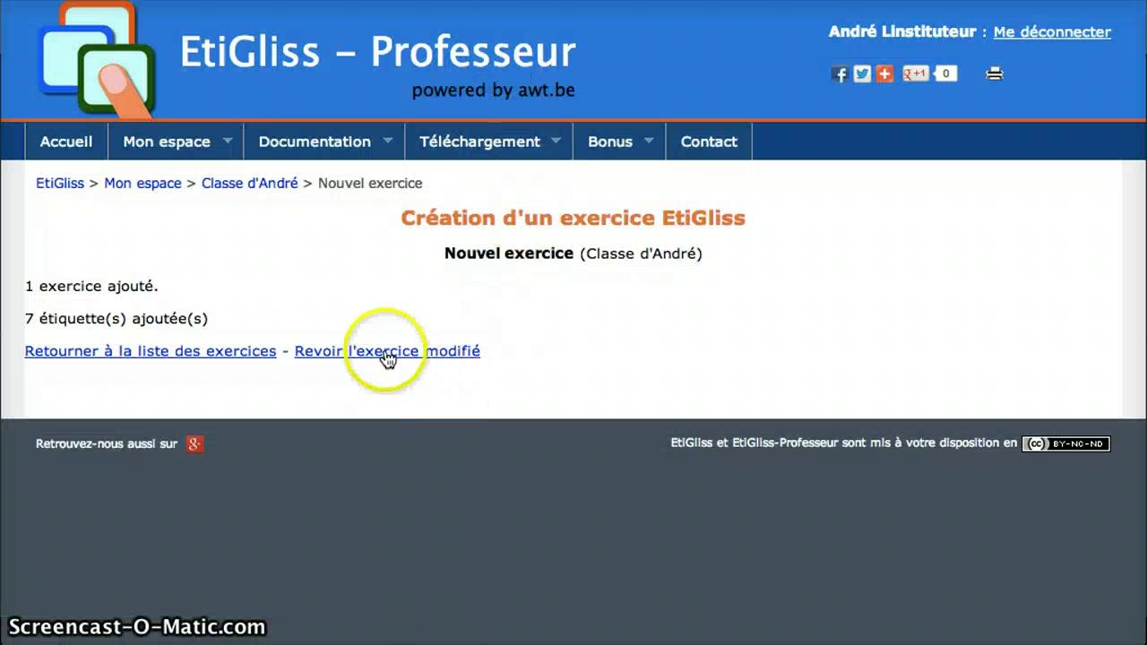
Back in EtiGliss - Professeur, reopen the saved exercise and activate auto-correction with "Indication que tout est bon ou non"
left_click(387, 352)
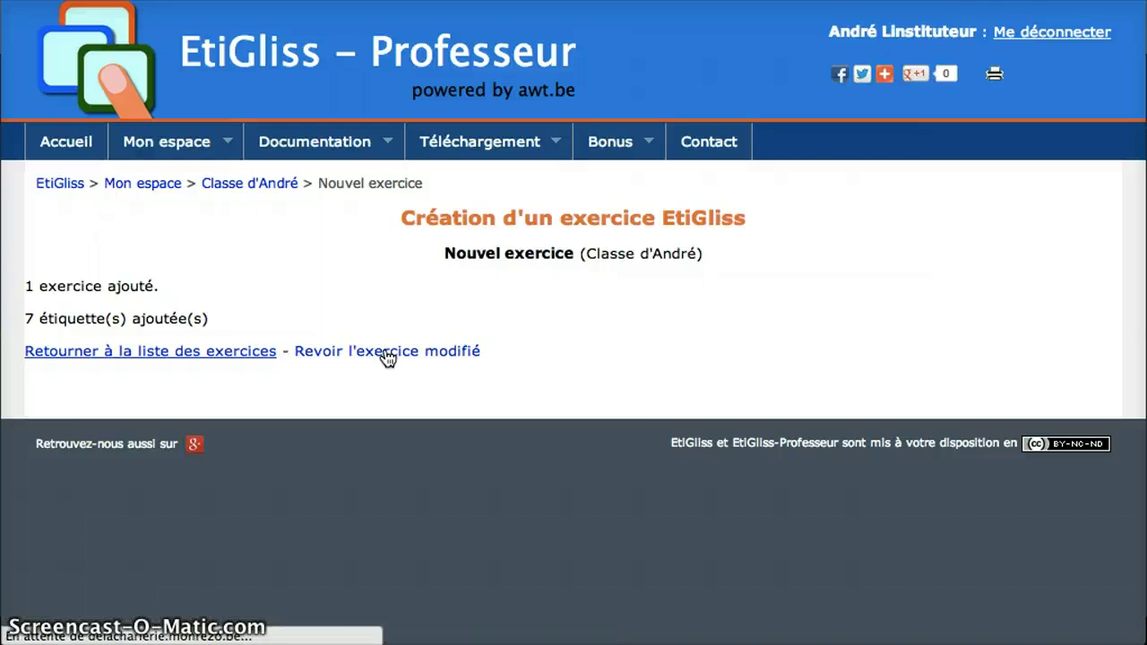
scroll(387, 356, "down", 5)
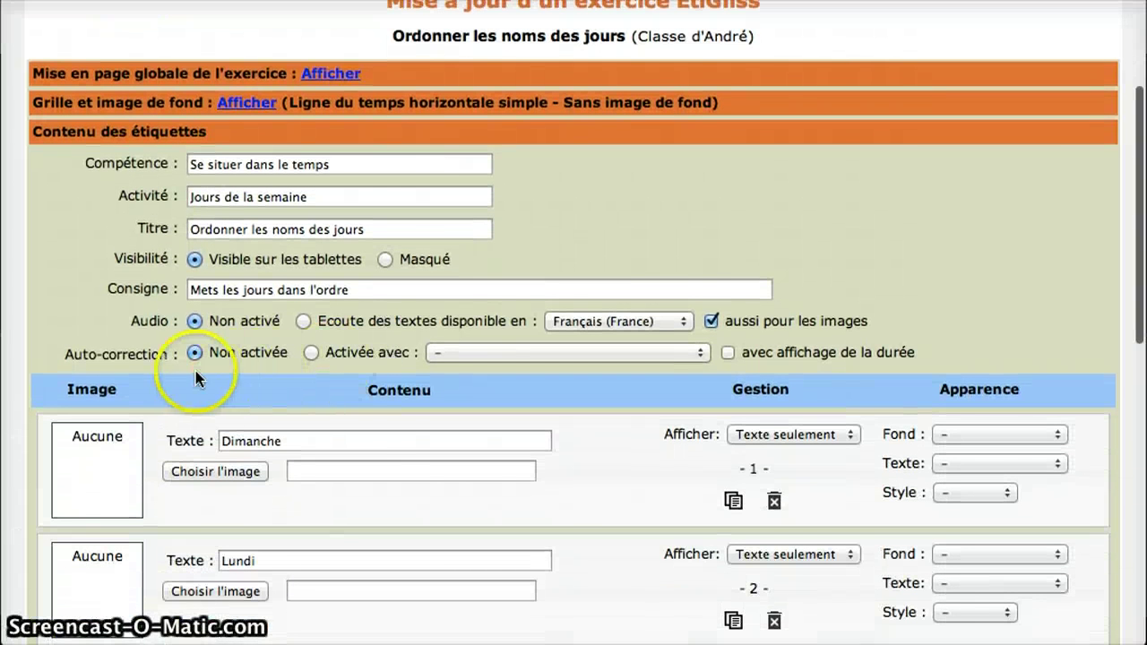
scroll(366, 416, "down", 4)
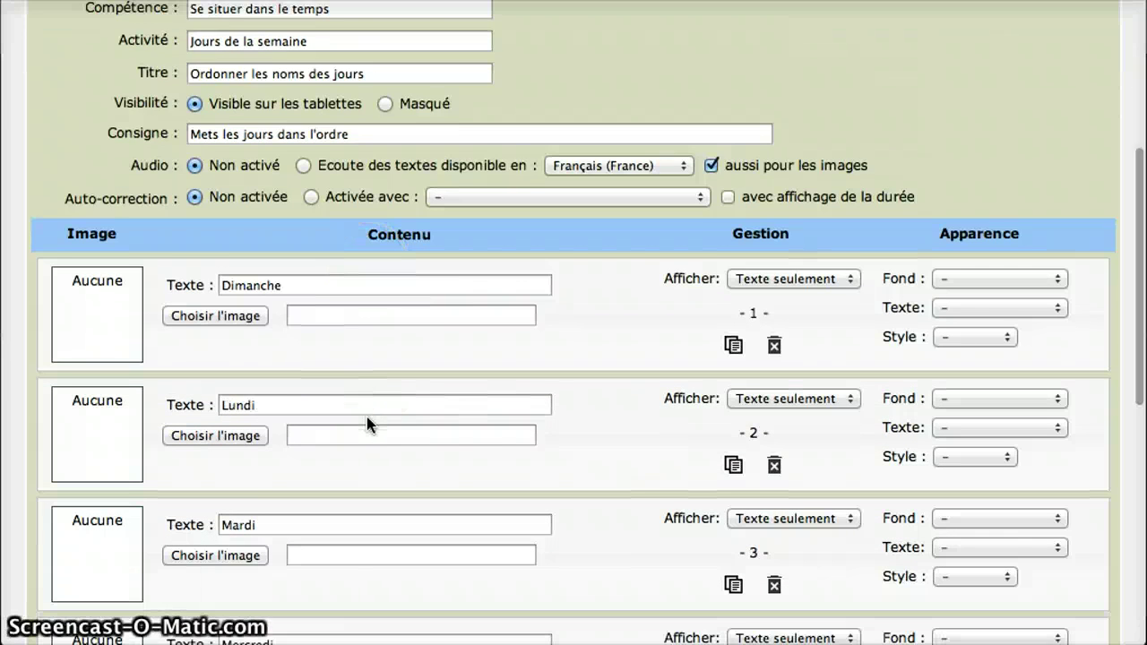
left_click(308, 288)
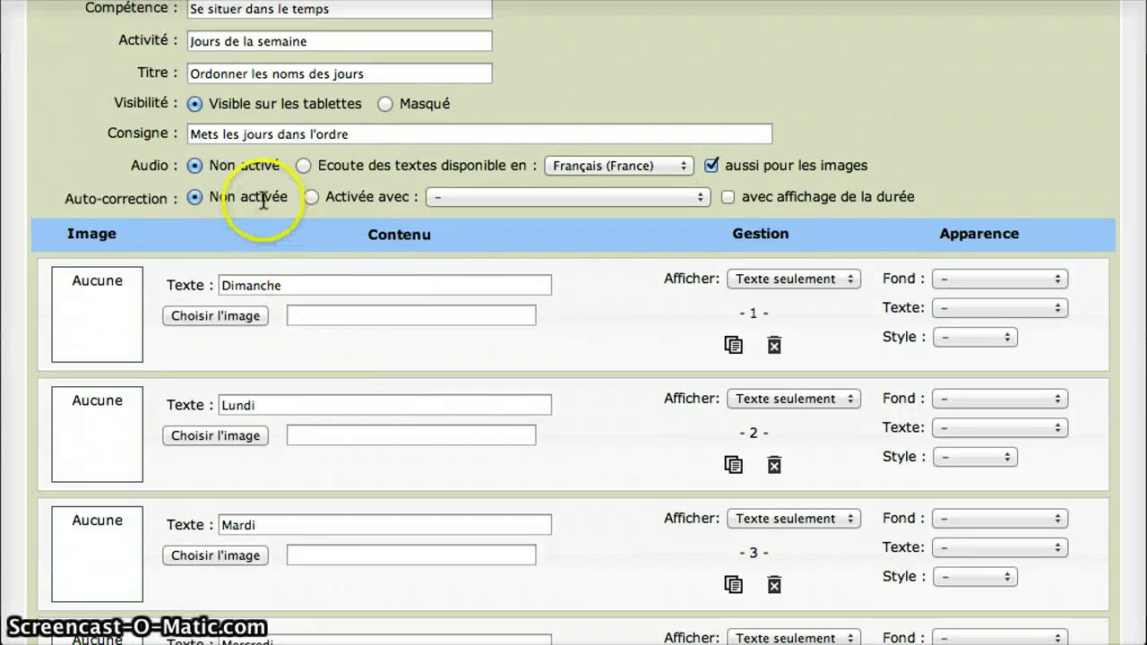
left_click(311, 198)
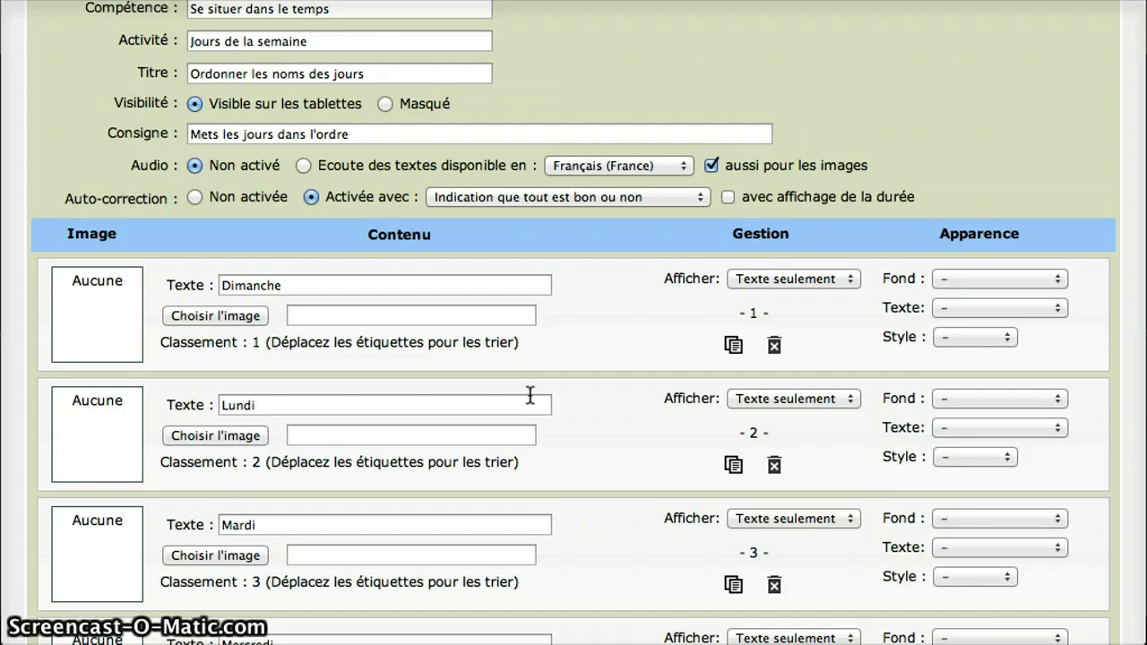
Reorder the labels by moving "Dimanche" from first place to seventh, after "Samedi"
scroll(530, 395, "down", 3)
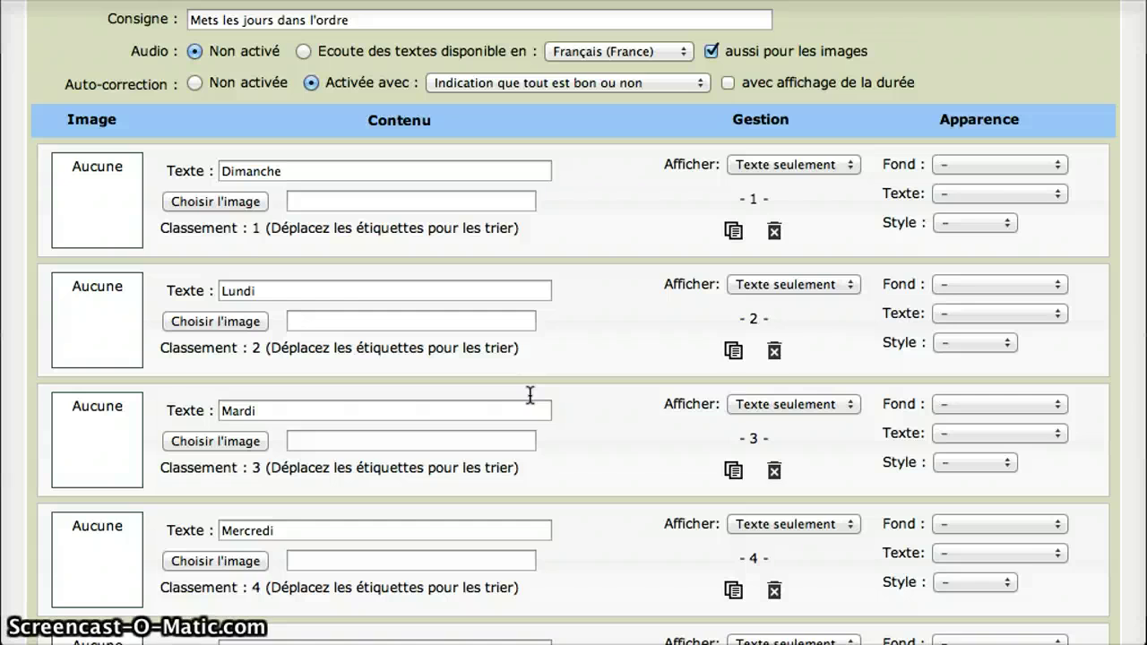
scroll(530, 395, "down", 3)
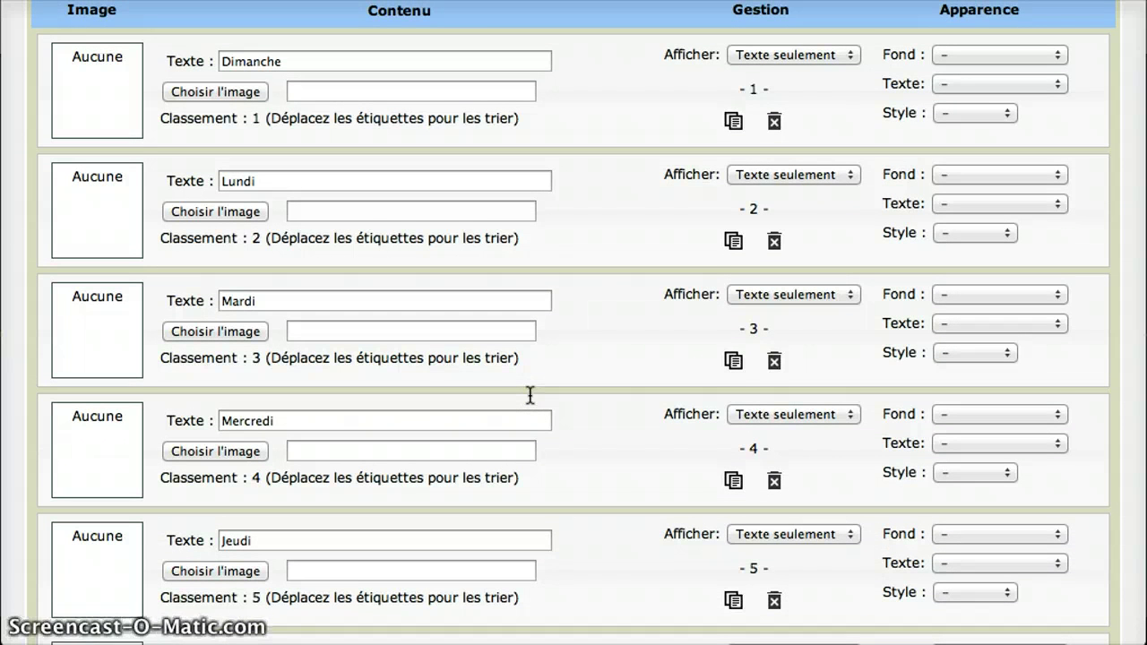
scroll(530, 395, "up", 1)
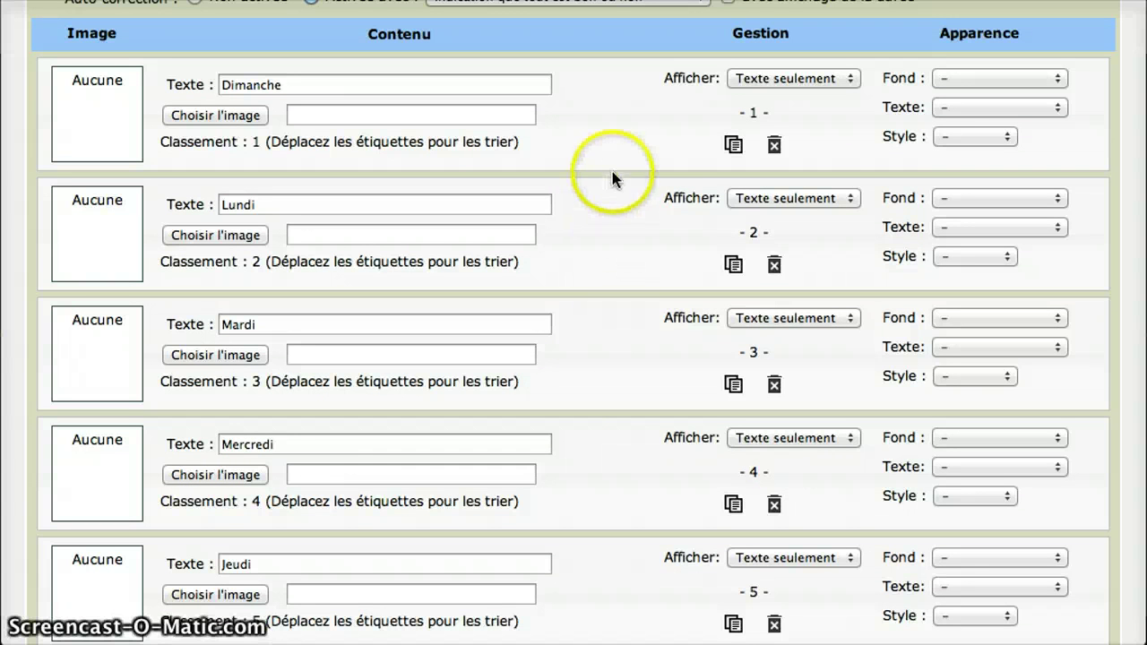
left_click_drag(609, 125, 615, 570)
scroll(617, 573, "down", 5)
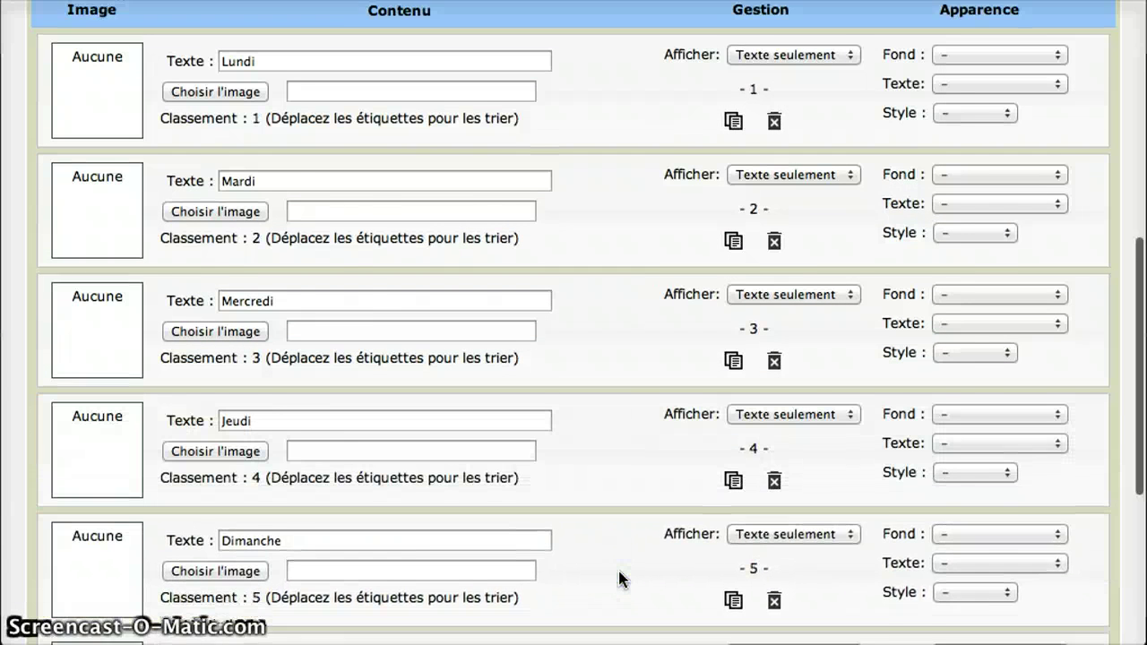
left_click_drag(640, 225, 640, 478)
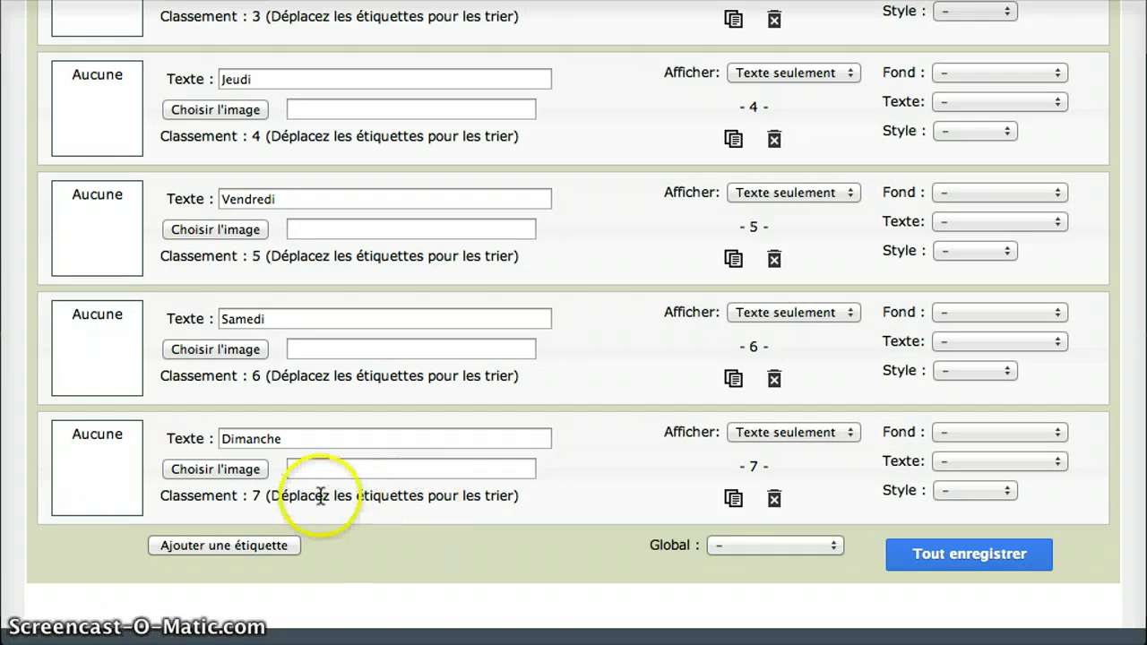
scroll(659, 392, "up", 1)
scroll(658, 392, "up", 10)
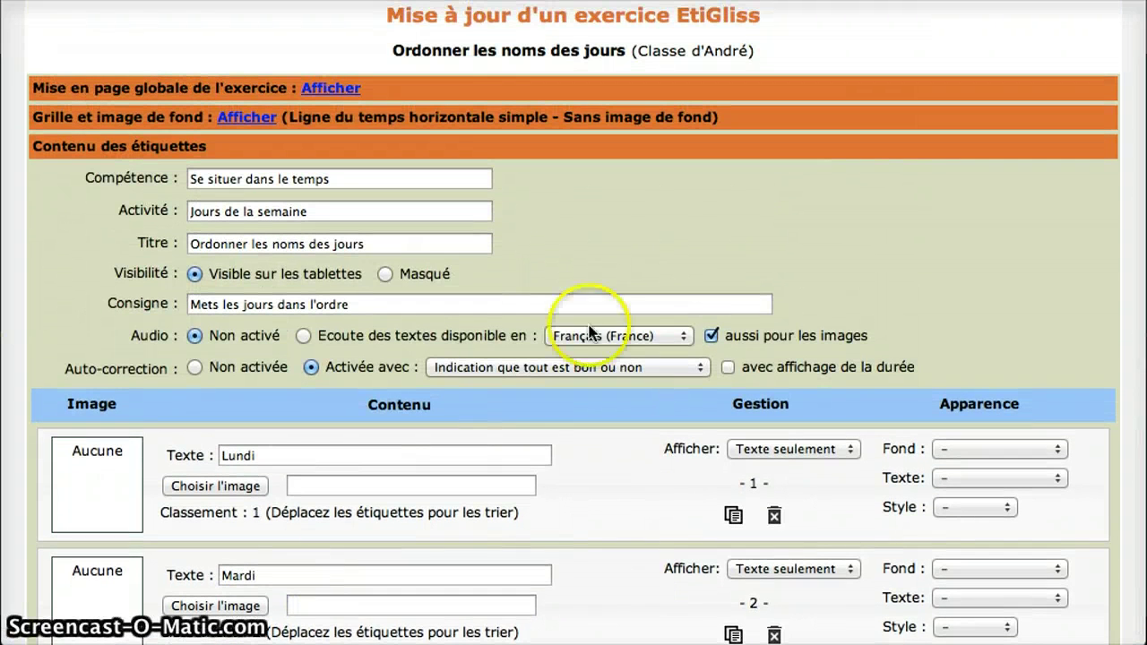
Show the exercise's global layout settings and set the board background to Pêche and the label background to Lavande
left_click(331, 89)
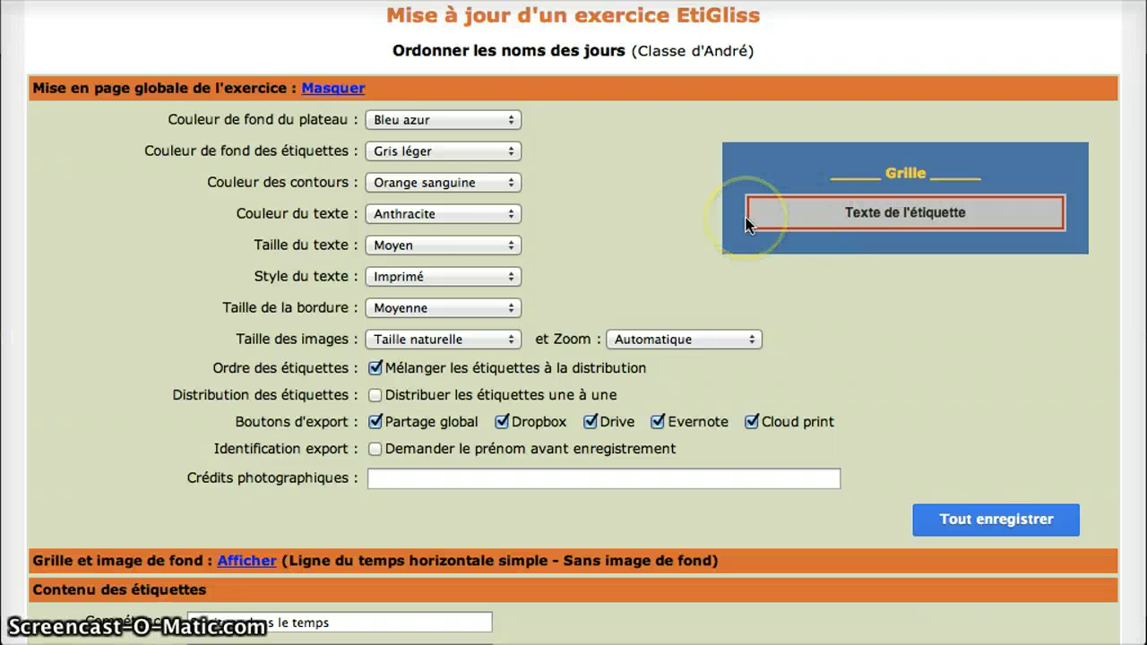
left_click(511, 119)
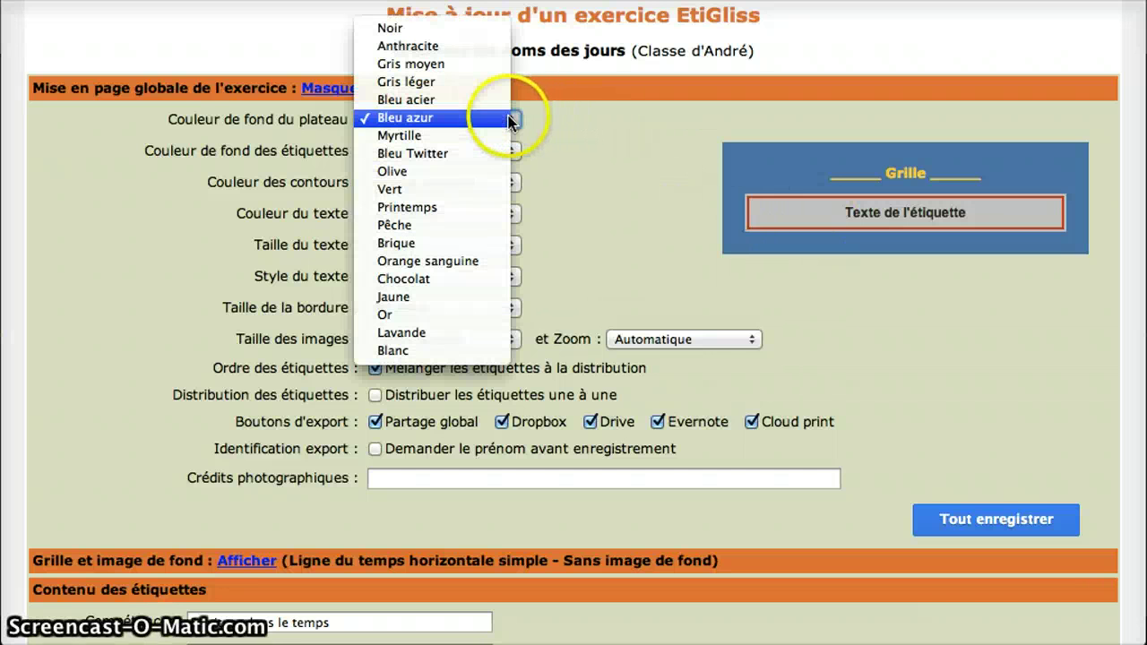
left_click(498, 224)
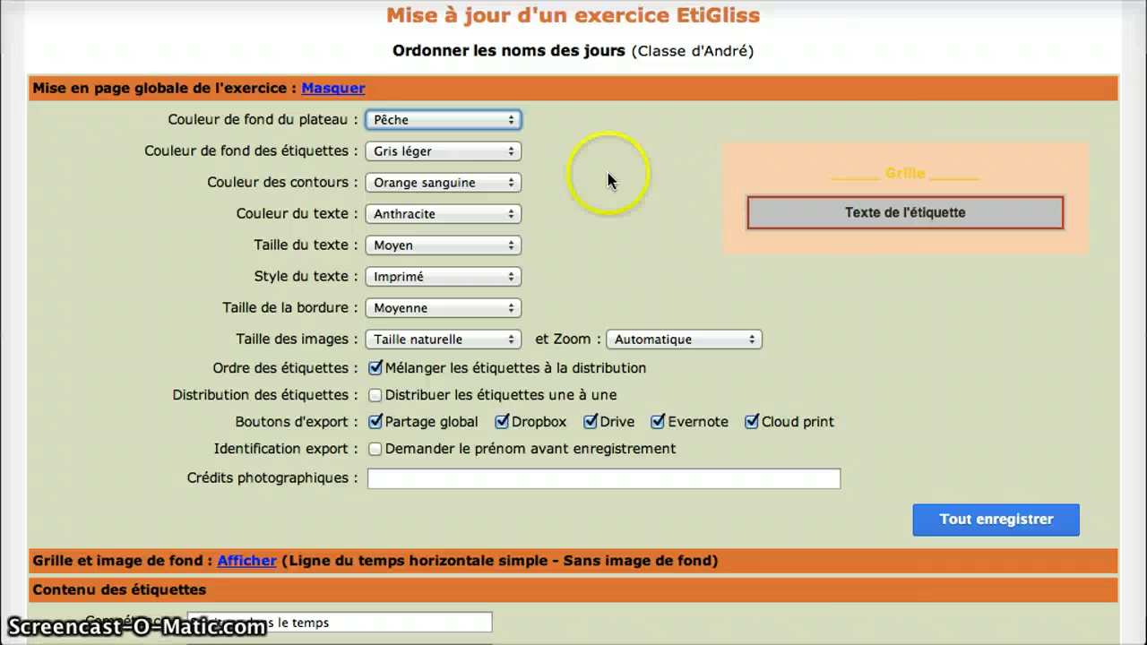
left_click(501, 157)
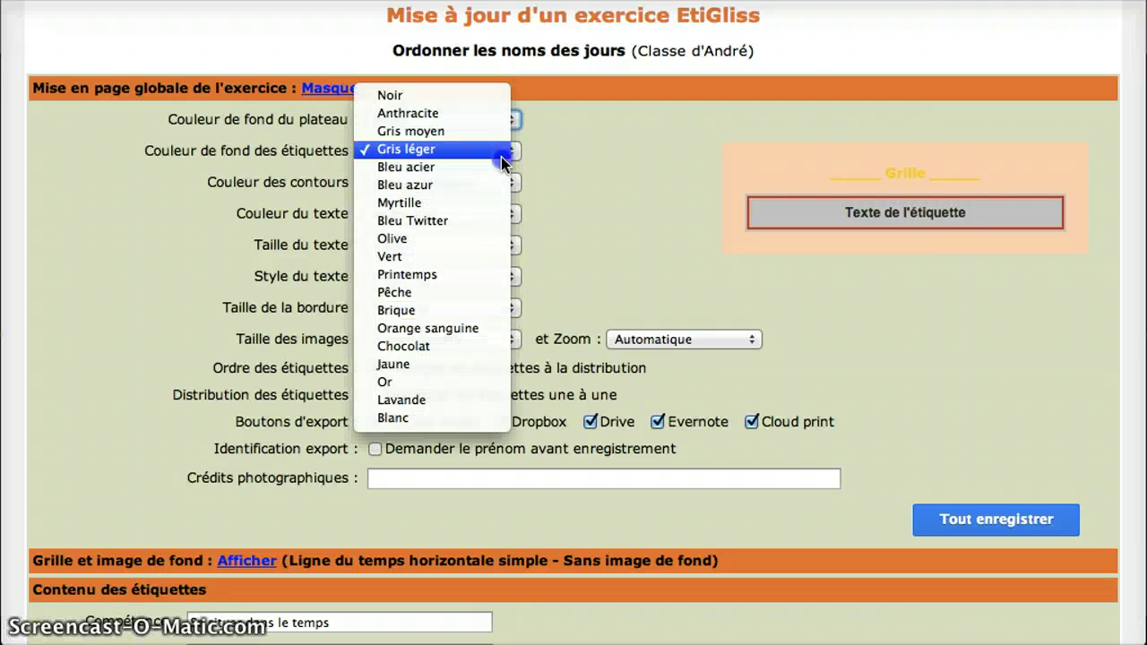
left_click(461, 397)
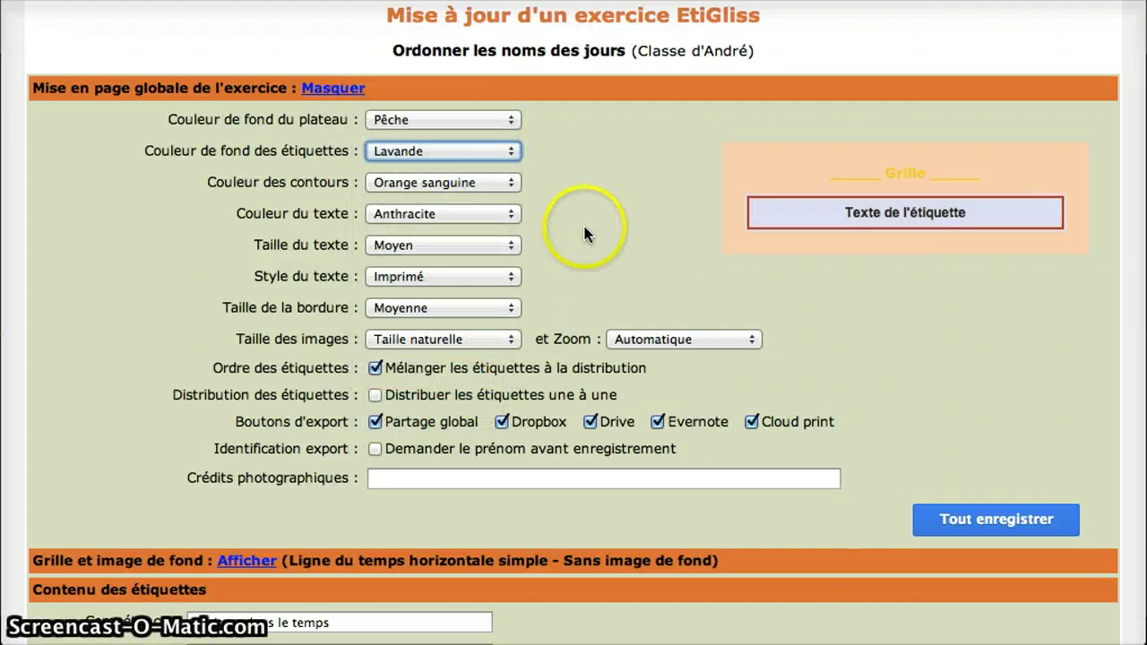
Set the label outline colour to Bleu acier and the text colour to Myrtille
left_click(509, 186)
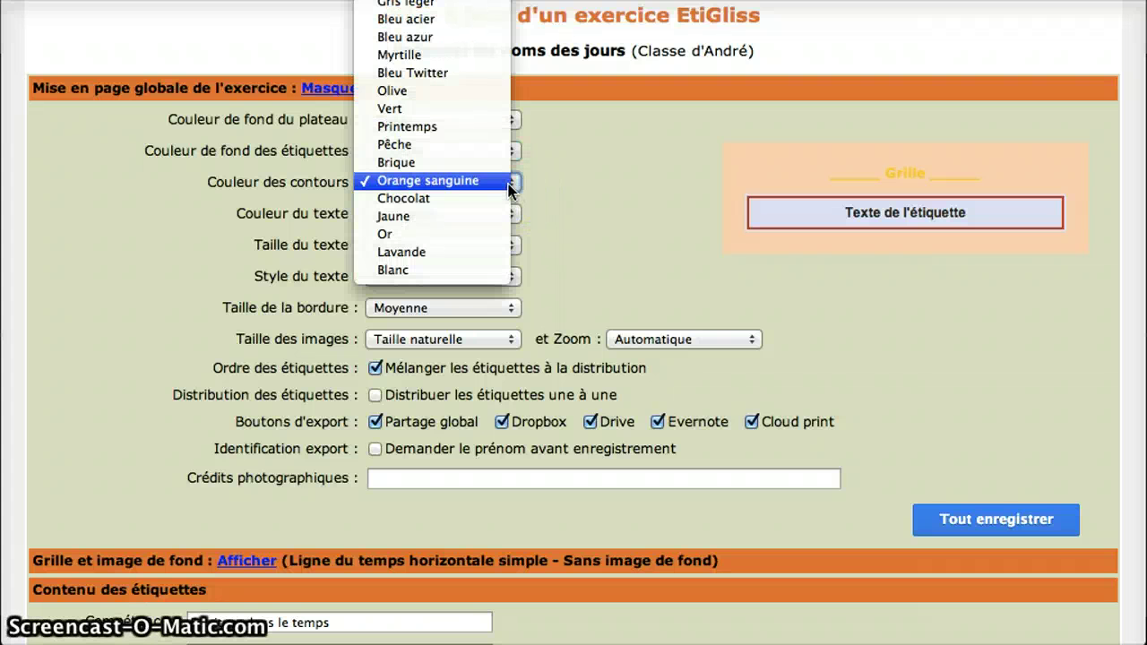
left_click(456, 22)
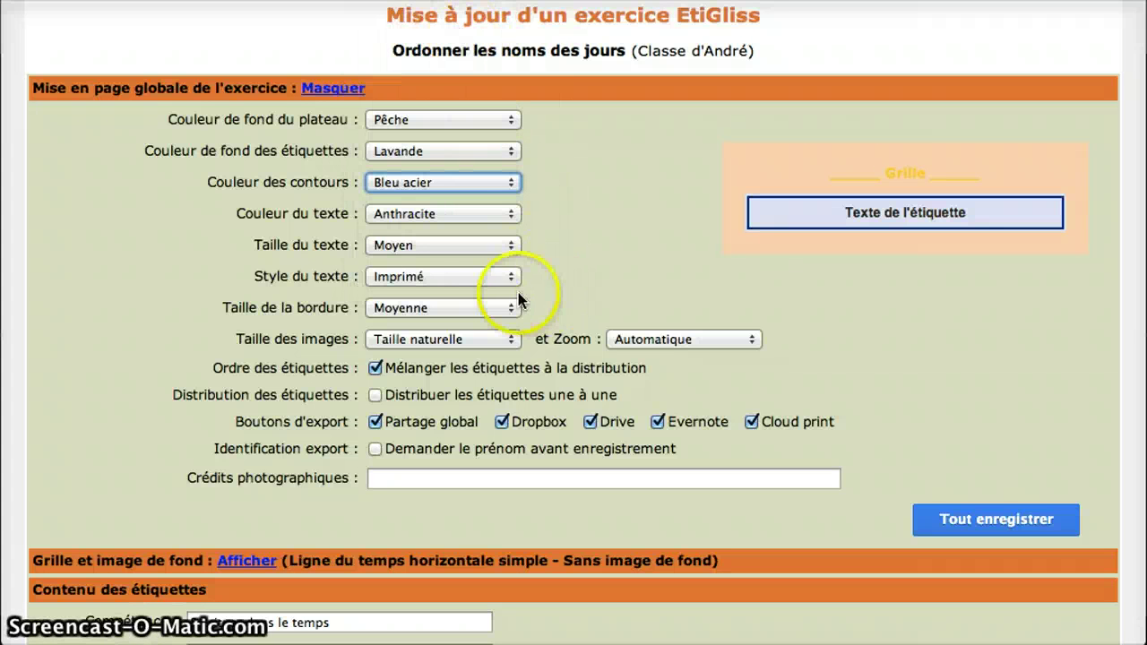
left_click(504, 216)
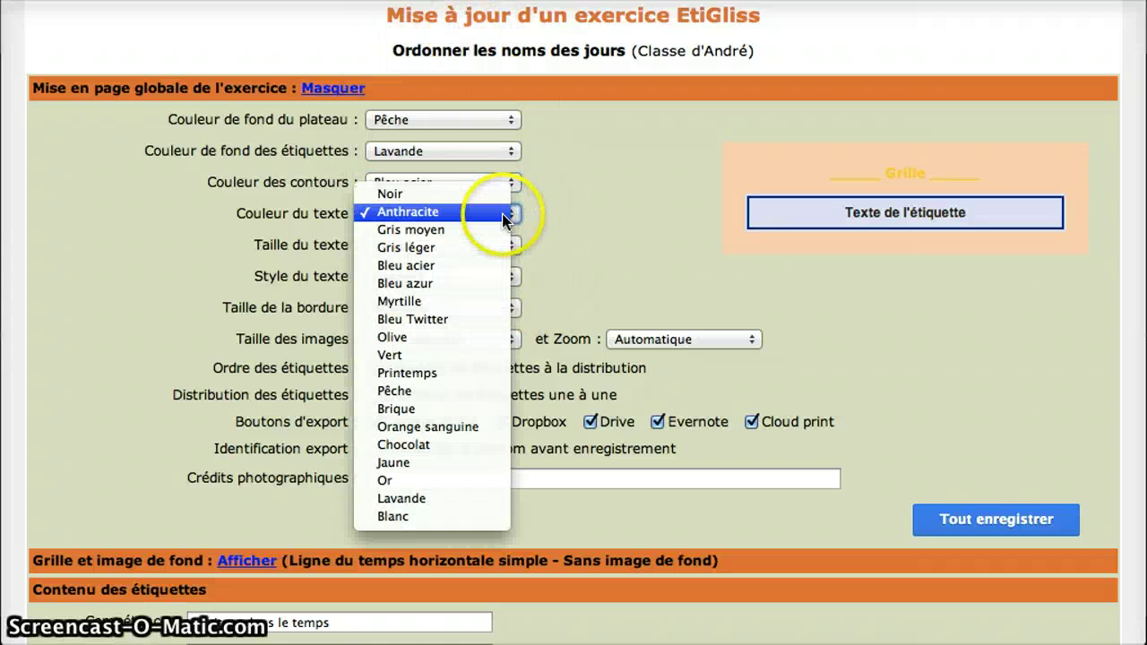
left_click(482, 302)
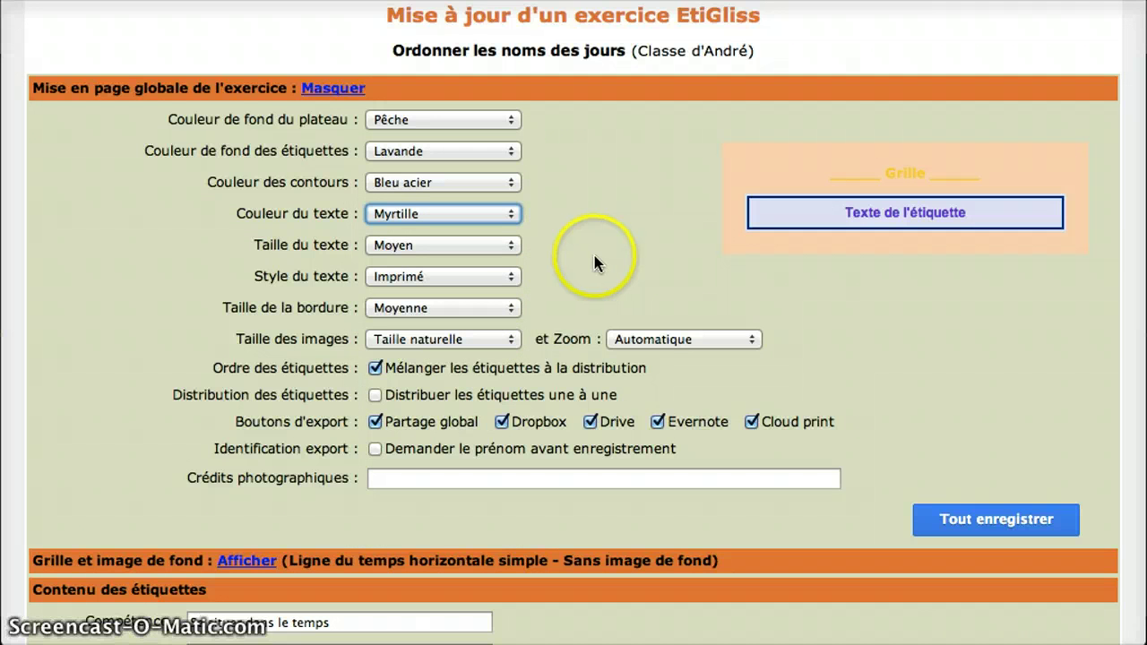
Set the label text to size Grand and style Cursive, and enable asking for the first name before saving
left_click(511, 247)
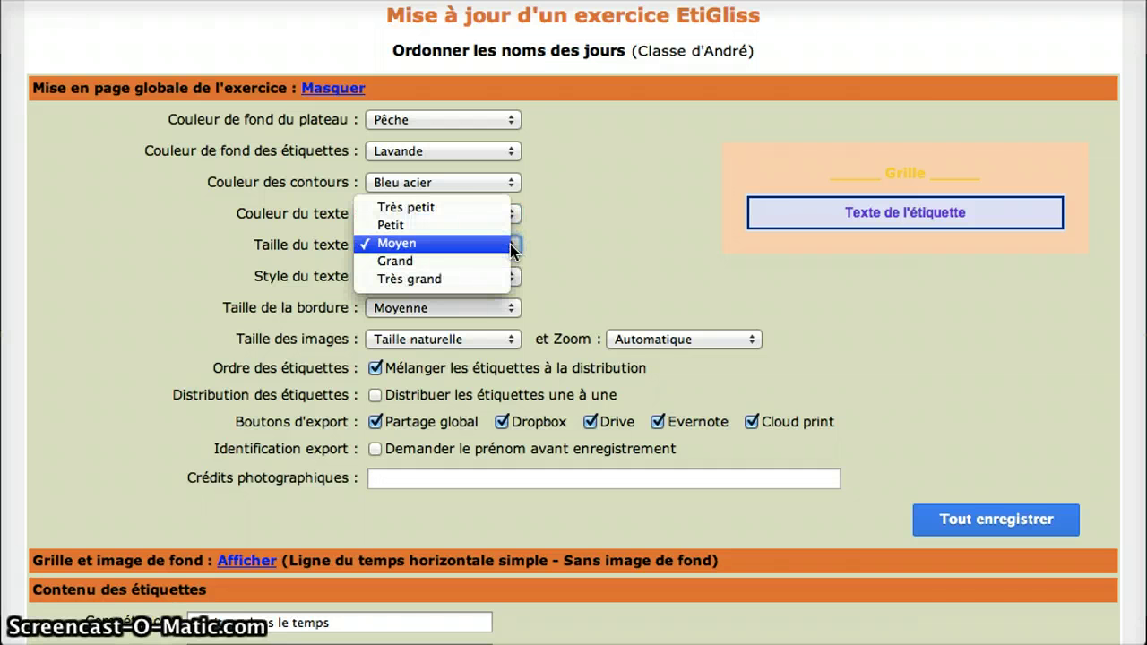
left_click(493, 260)
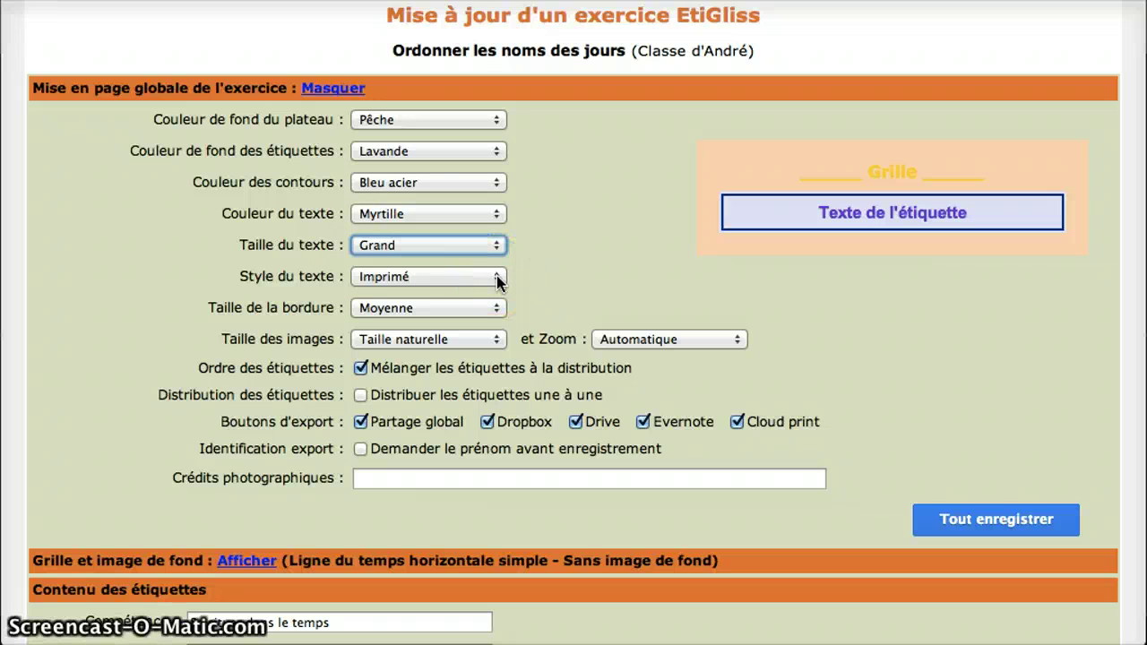
left_click(496, 278)
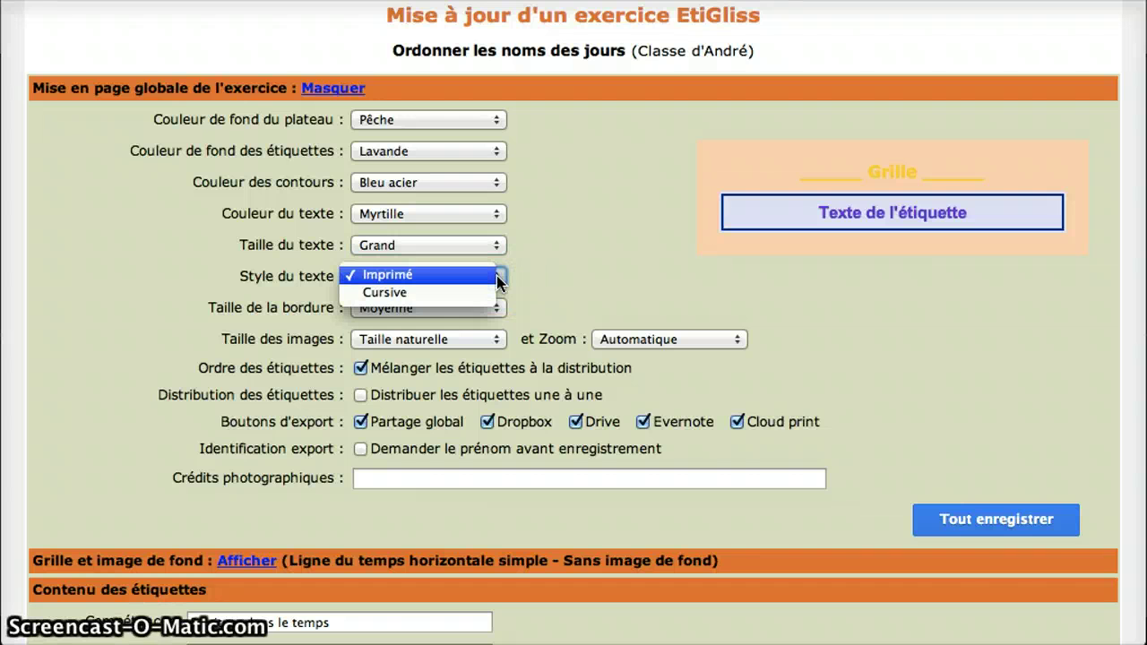
left_click(442, 294)
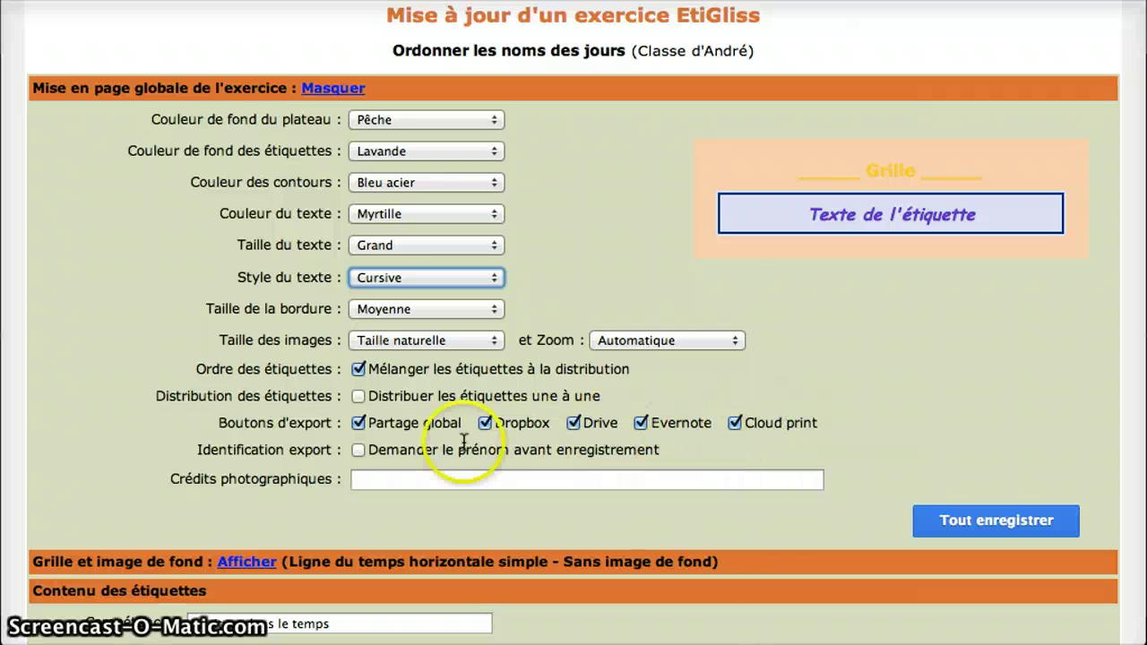
left_click(359, 452)
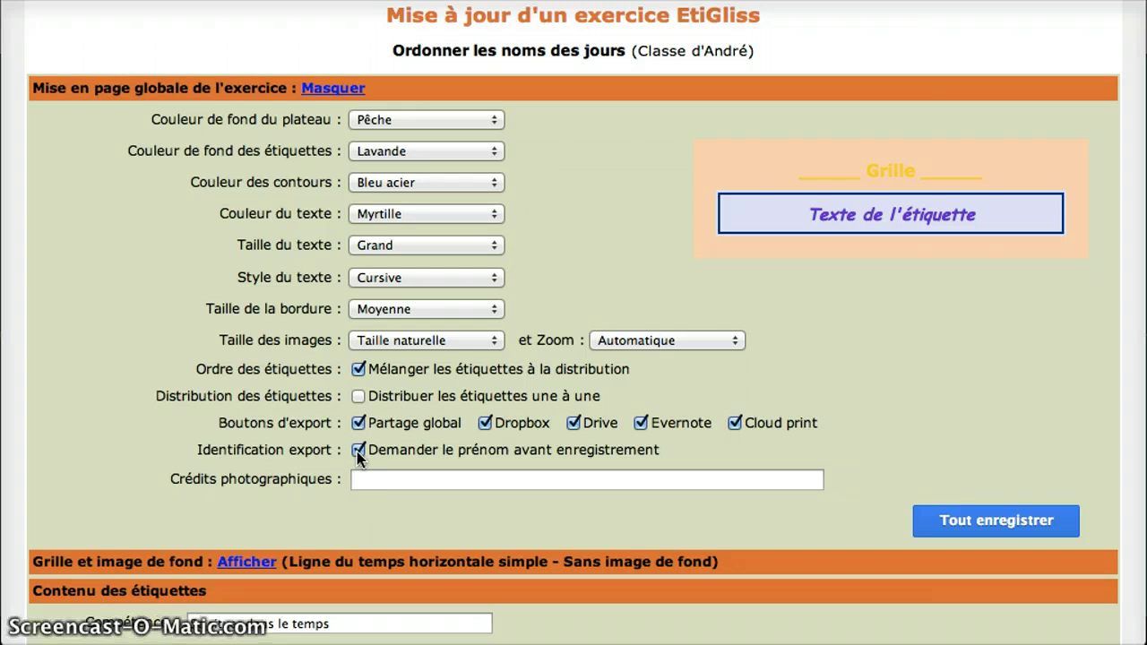
Show the grid and background image settings and set the grid colour to Bleu acier
scroll(357, 451, "down", 5)
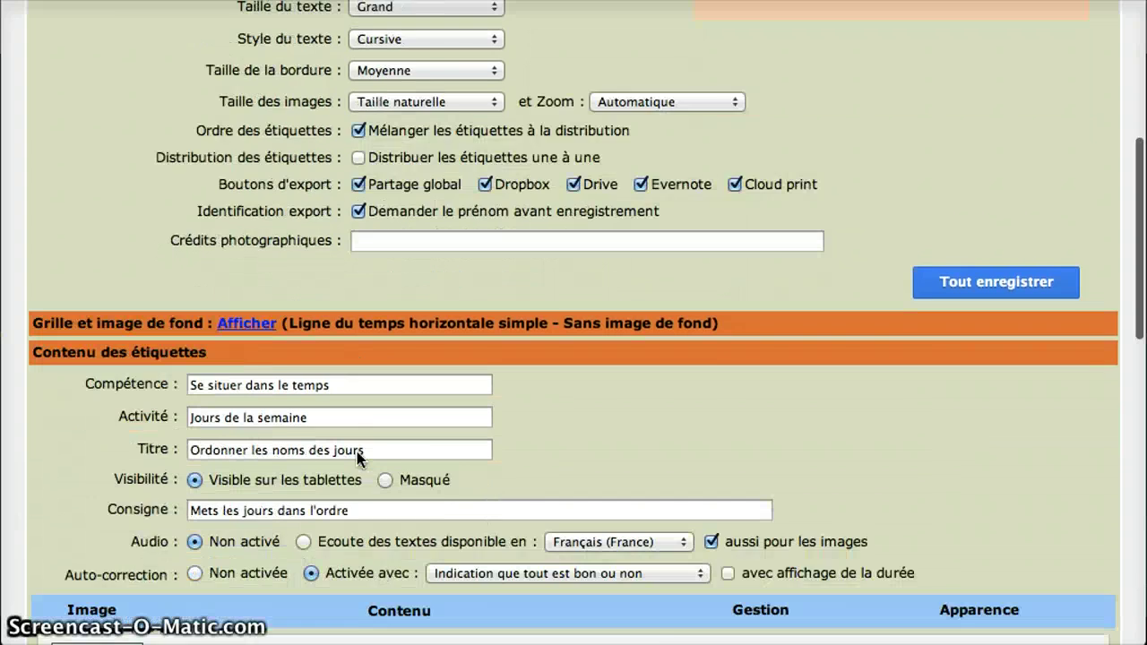
scroll(357, 458, "up", 3)
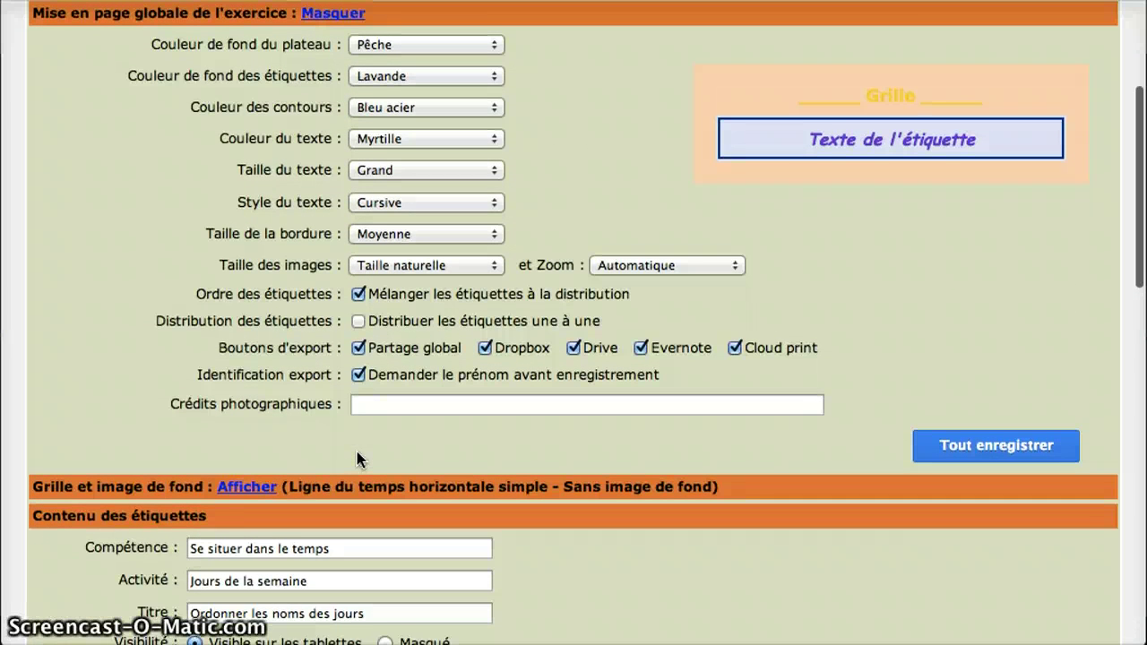
left_click(255, 491)
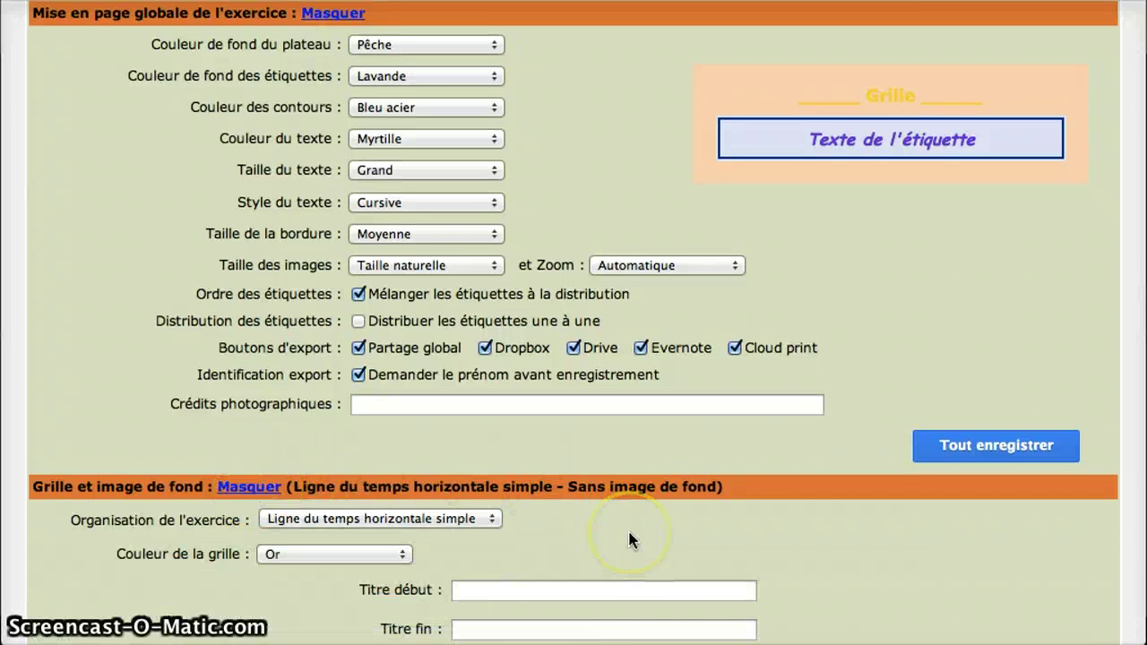
scroll(625, 531, "down", 5)
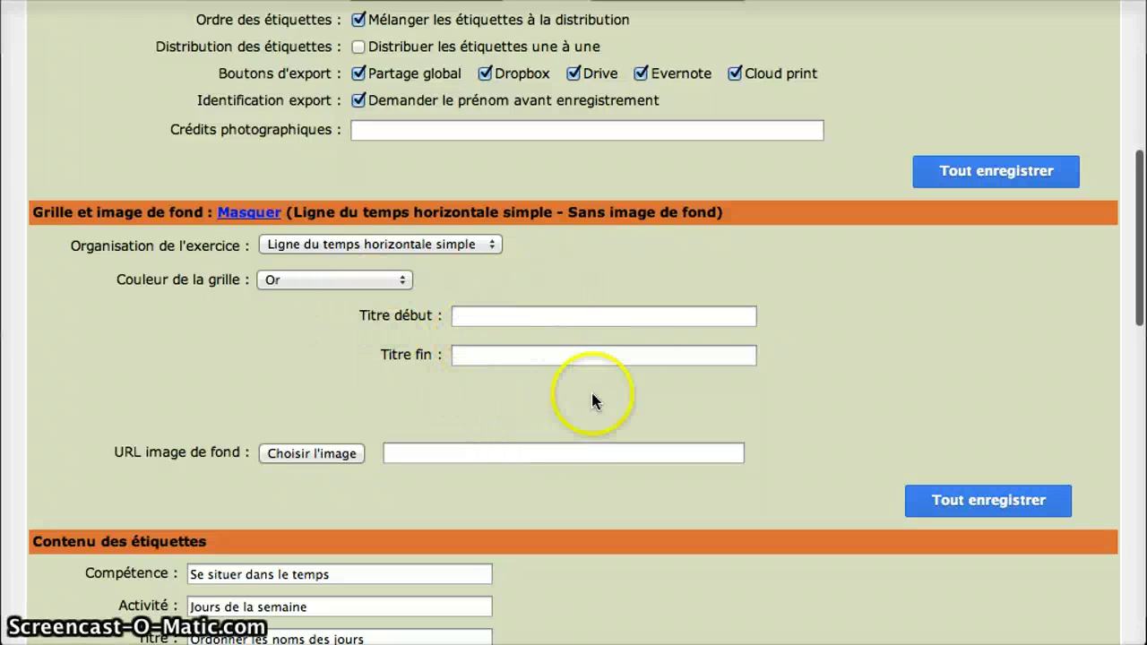
scroll(567, 282, "up", 4)
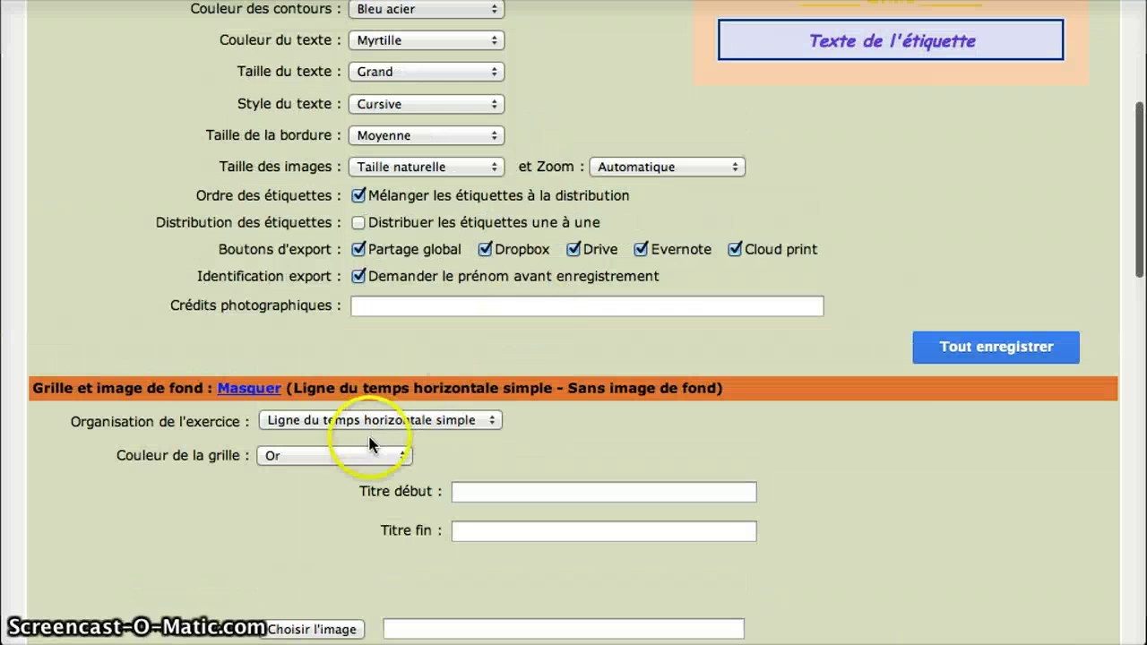
scroll(729, 225, "up", 1)
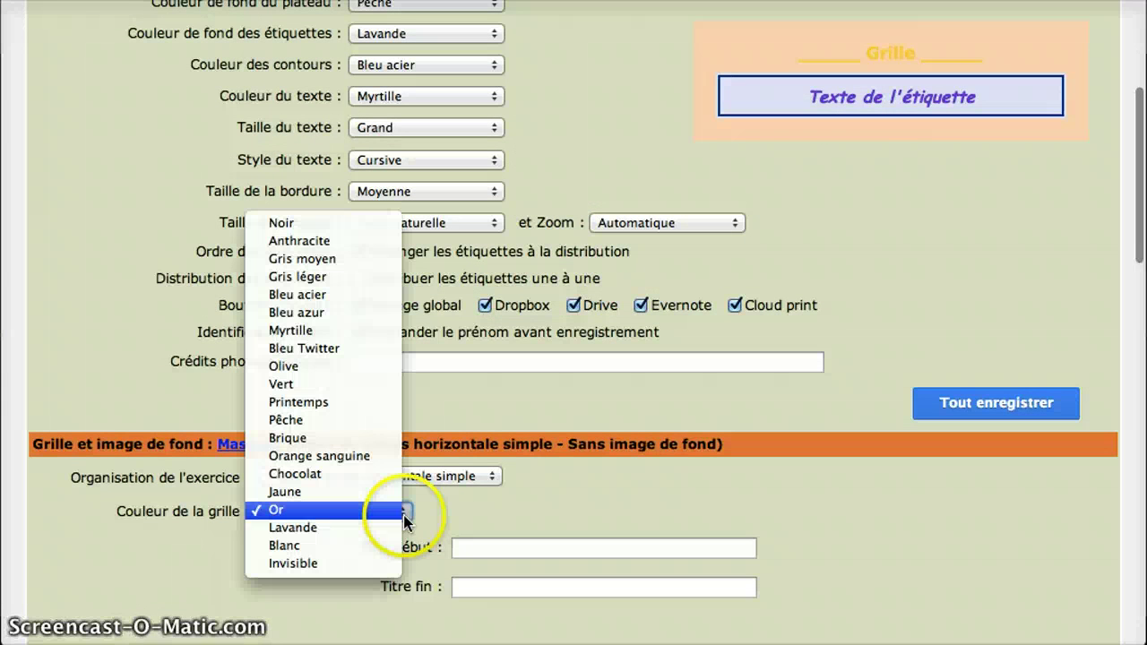
left_click(402, 514)
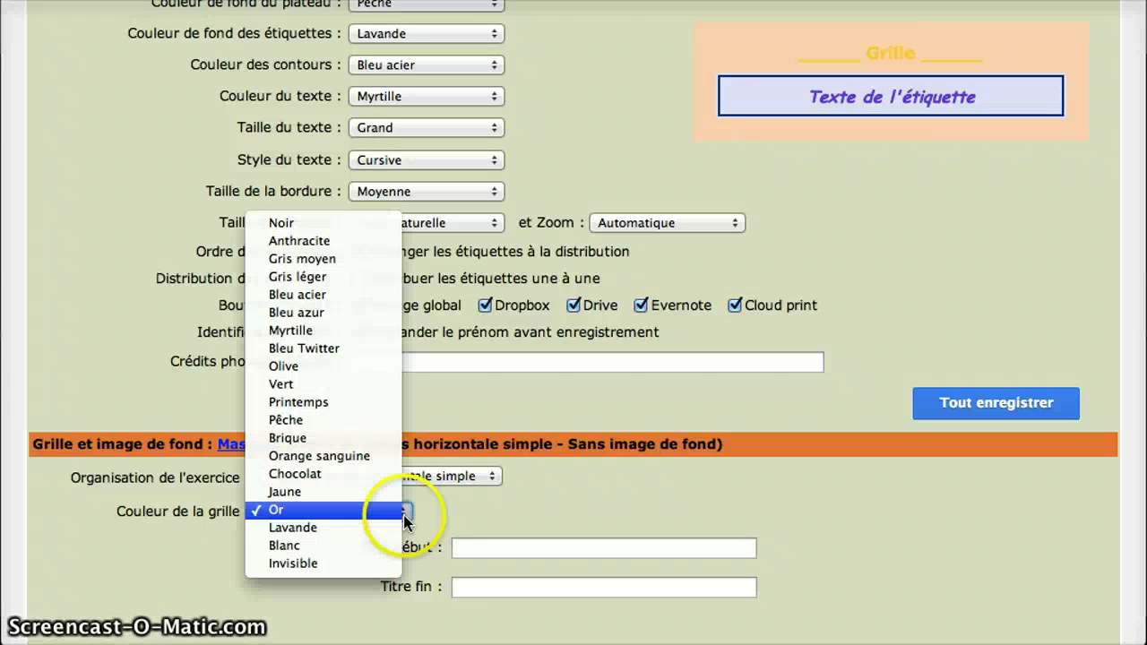
left_click(355, 293)
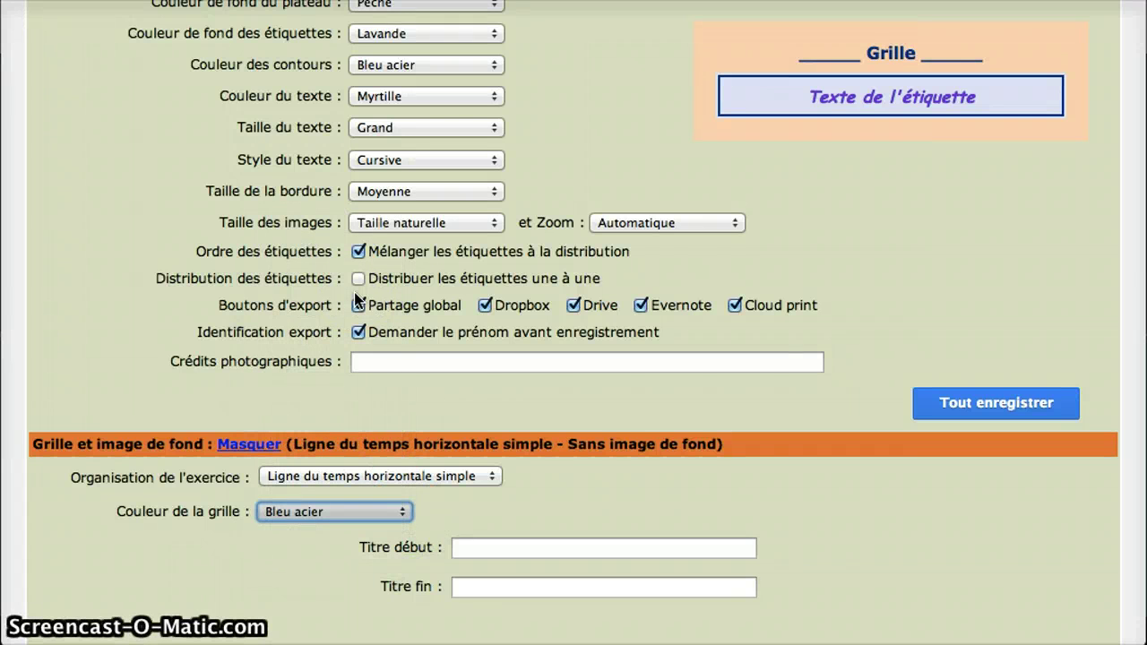
Title the timeline's start "Début de la semaine" and its end "Week-end", and save the whole exercise
scroll(355, 298, "down", 1)
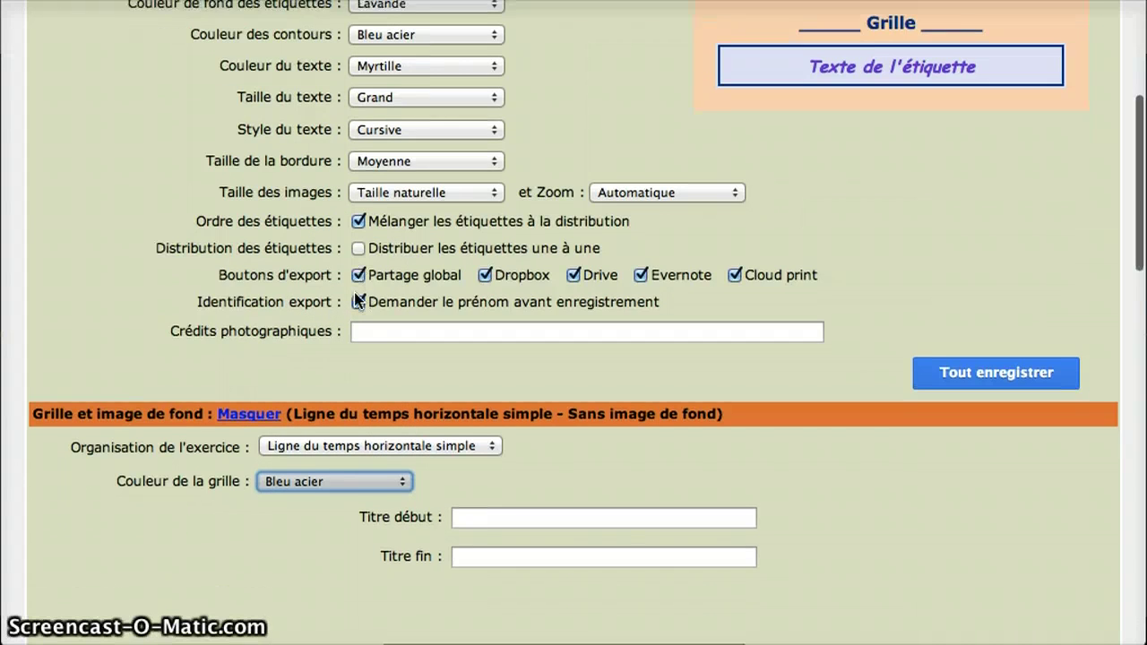
scroll(356, 298, "down", 4)
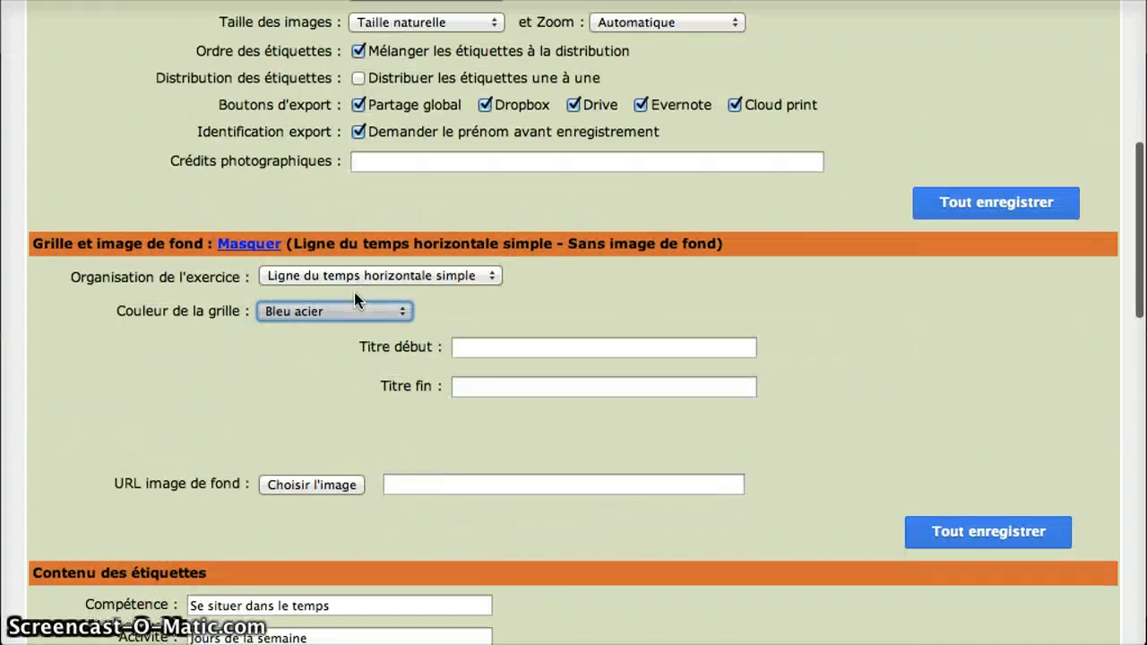
left_click(465, 347)
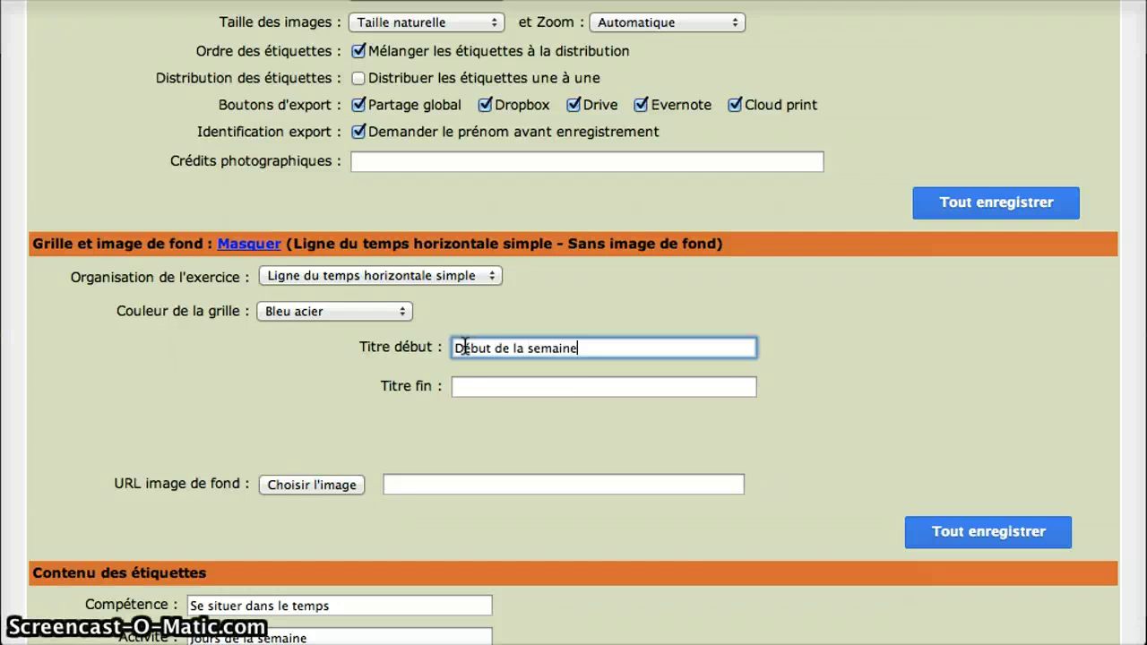
left_click(462, 386)
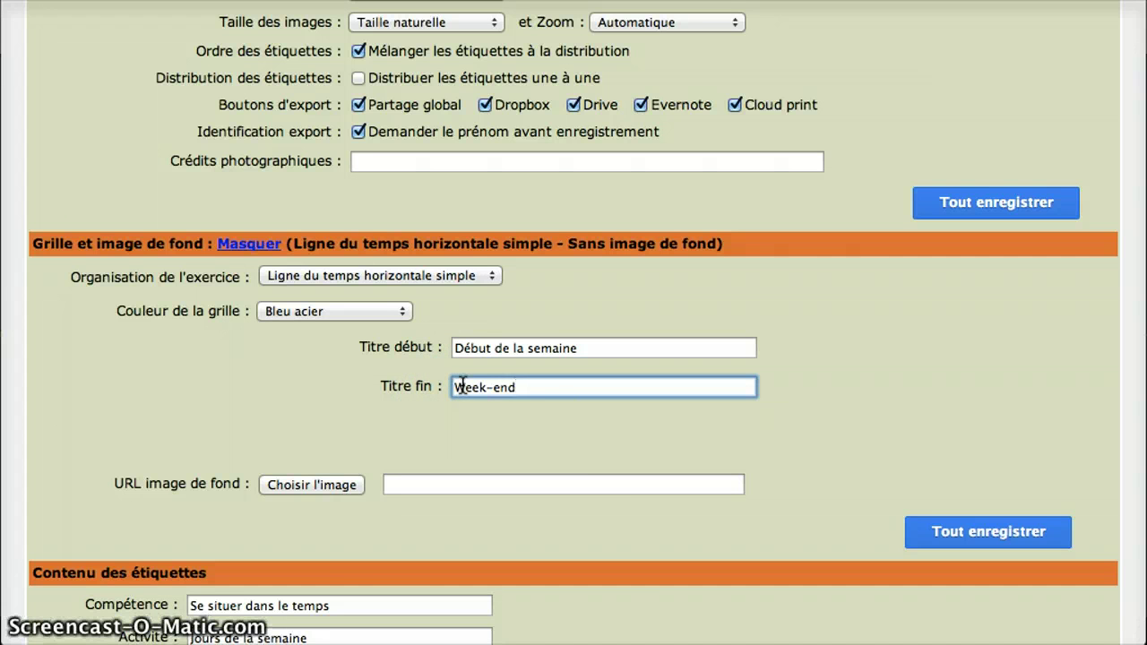
scroll(952, 460, "down", 2)
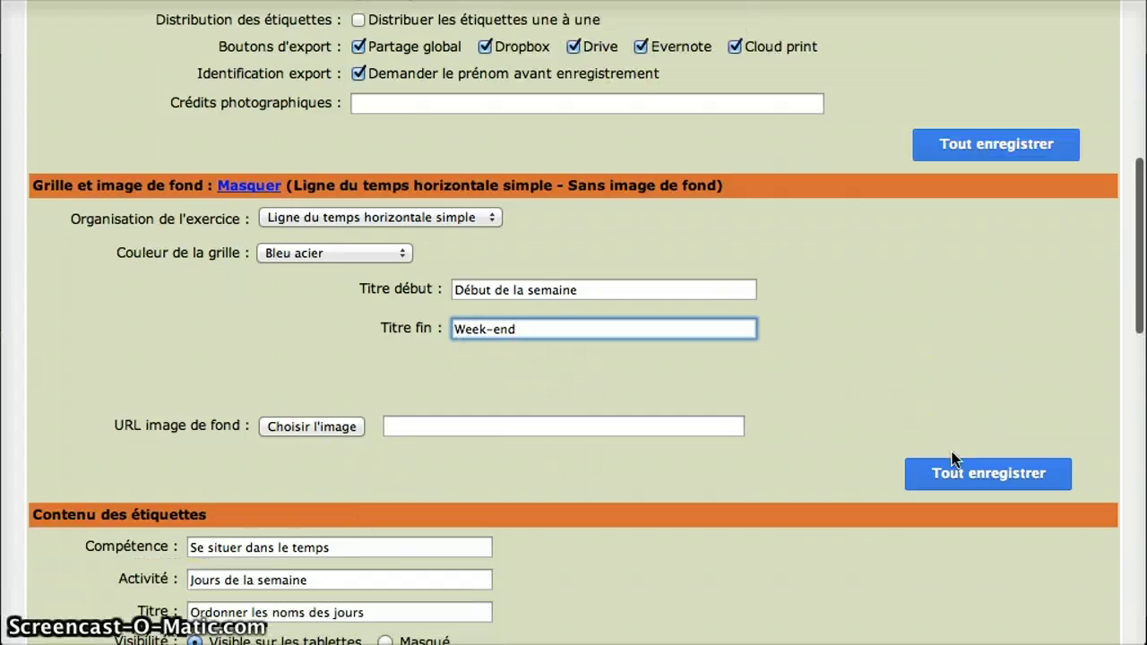
scroll(953, 459, "down", 3)
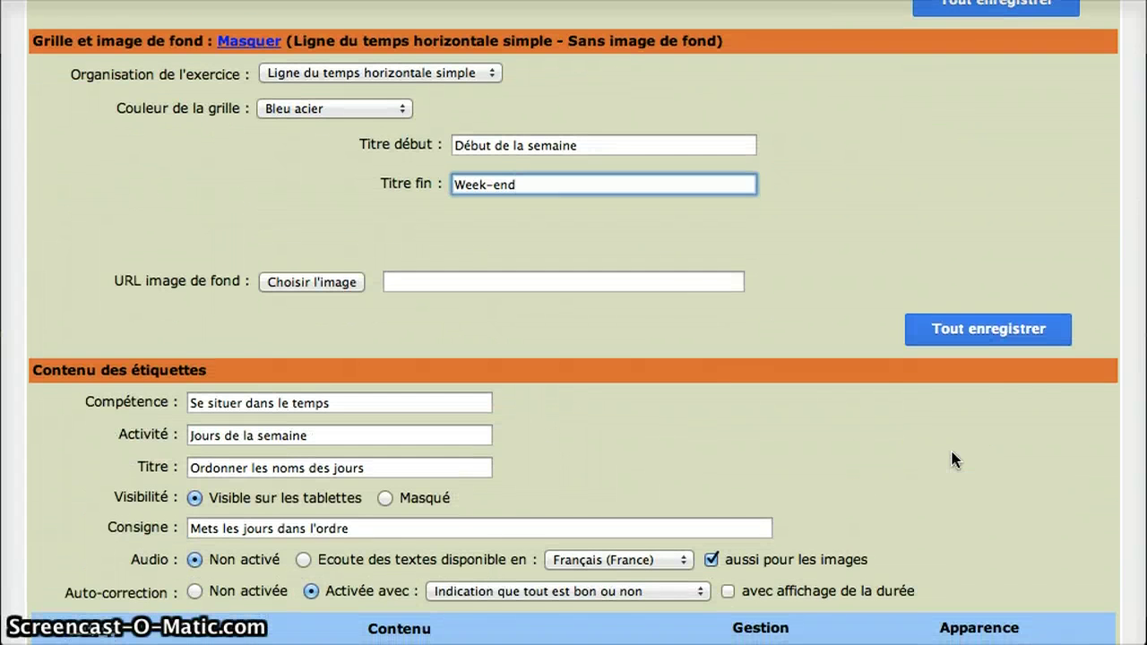
scroll(952, 459, "up", 4)
scroll(952, 461, "up", 2)
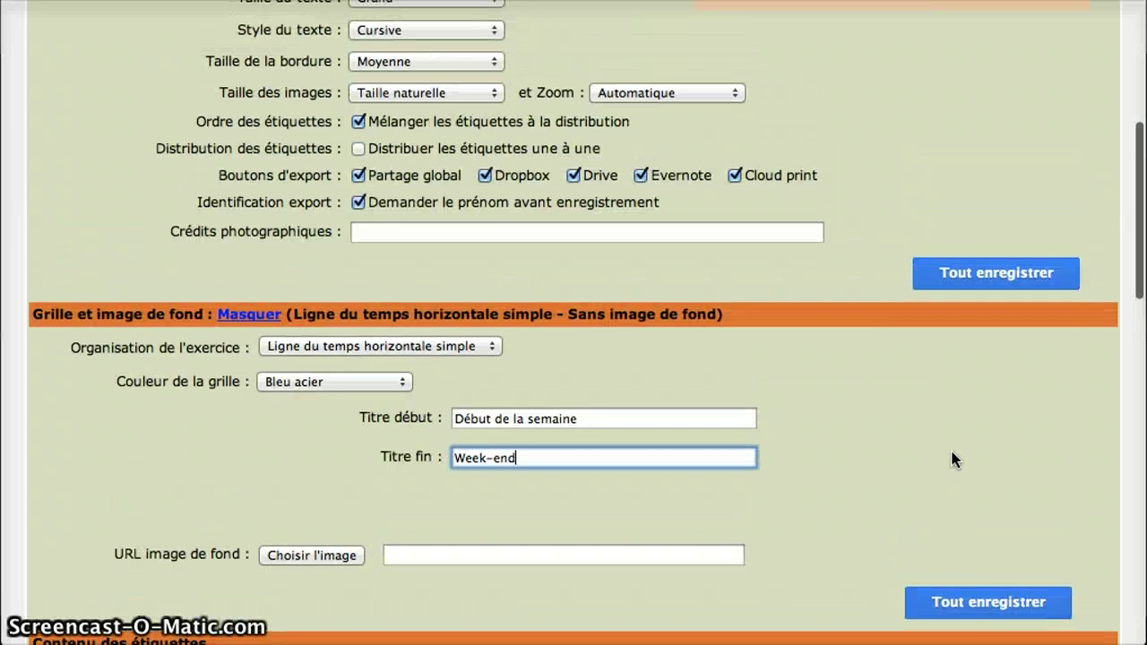
left_click(1006, 607)
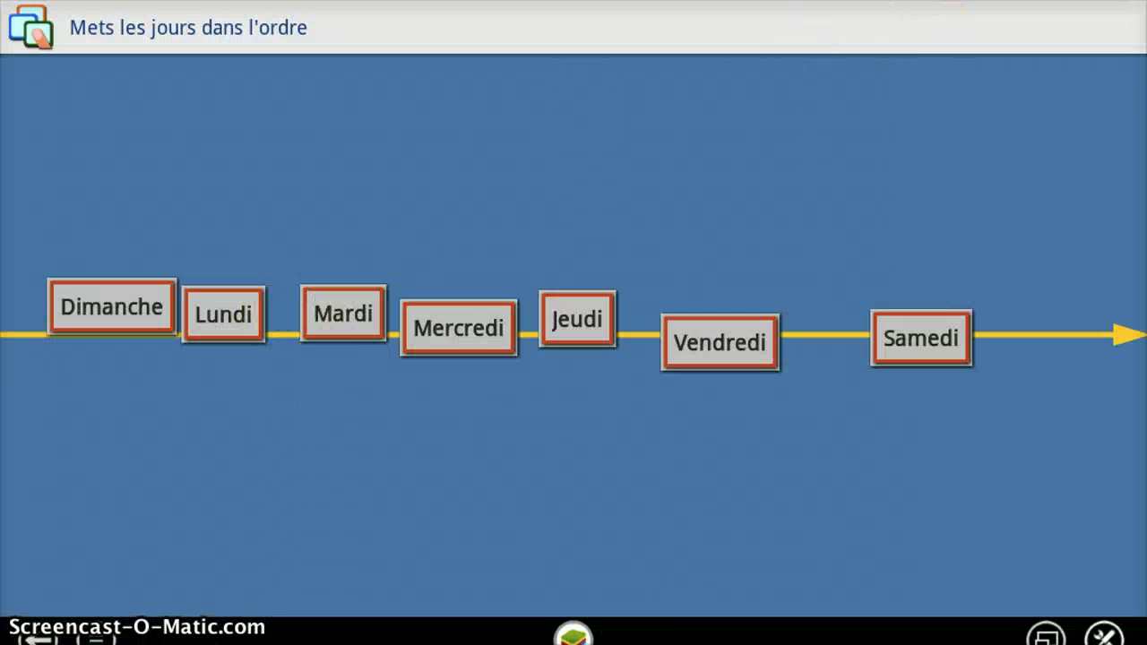
Switch to the EtiGliss tablet app, quit the exercise in progress and restart "Ordonner les noms des jours"
left_click(40, 636)
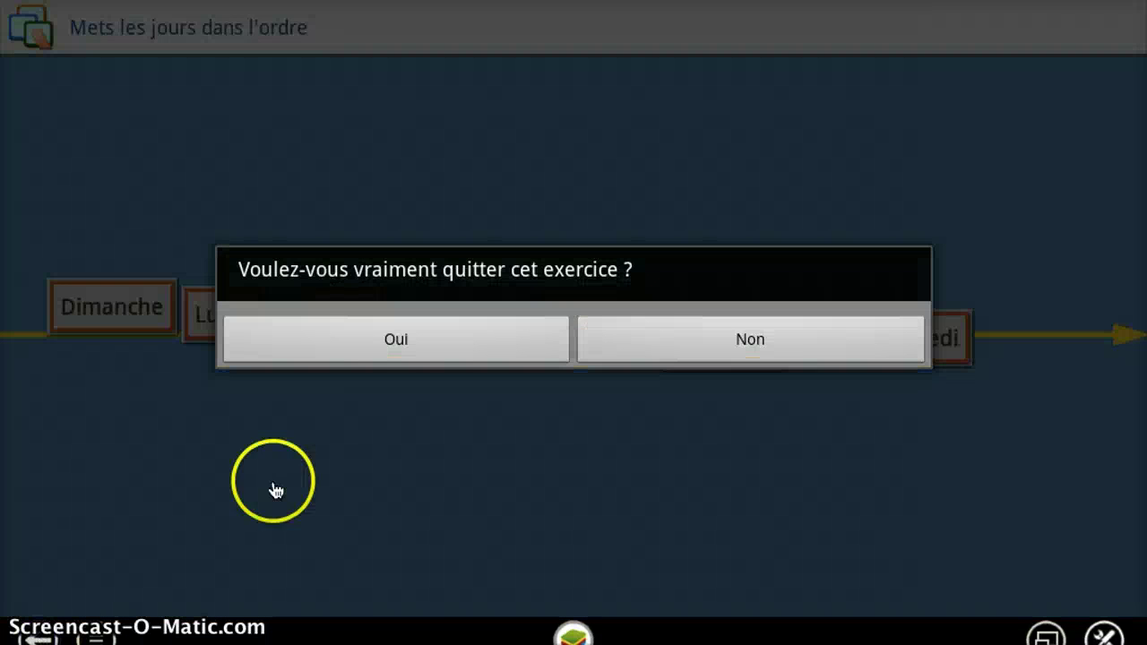
left_click(411, 339)
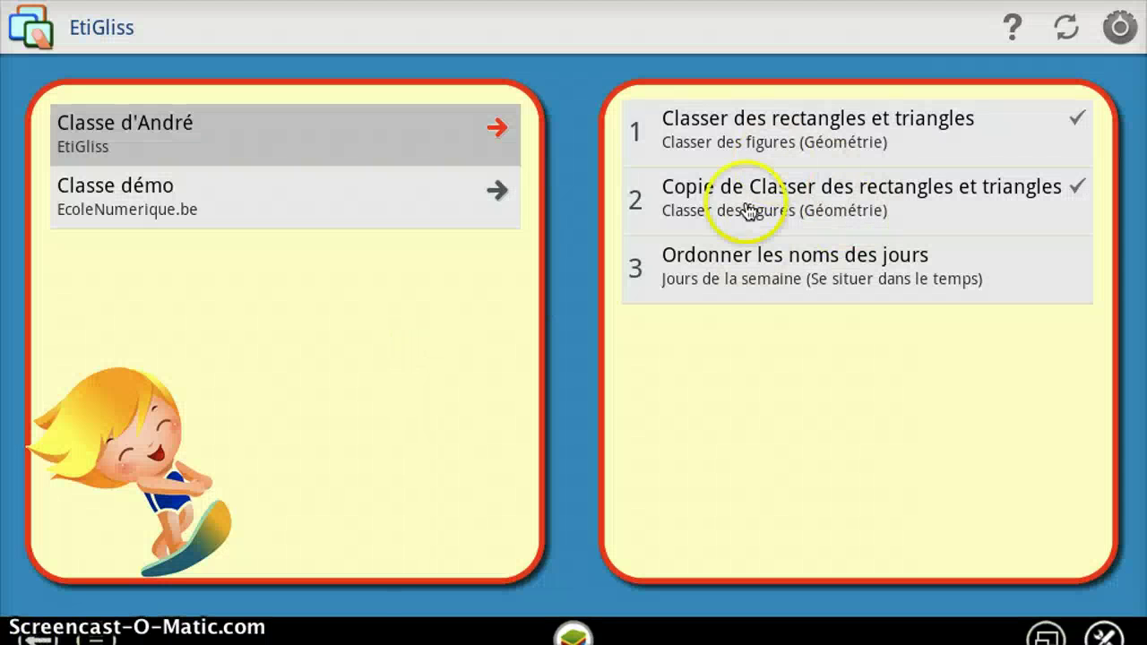
left_click(735, 270)
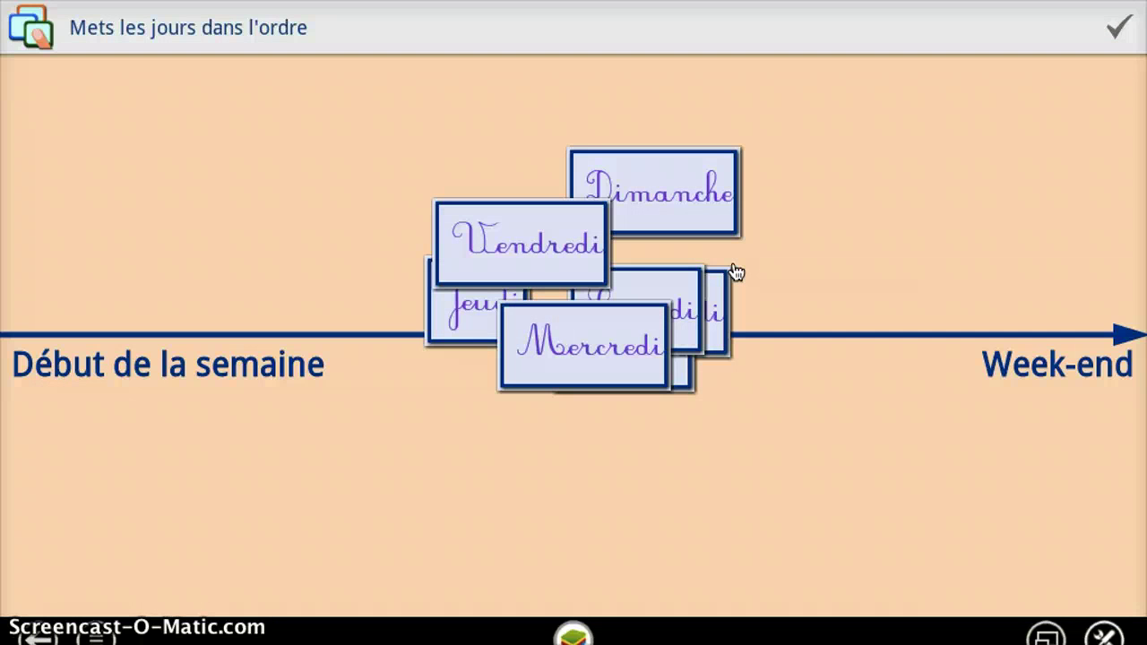